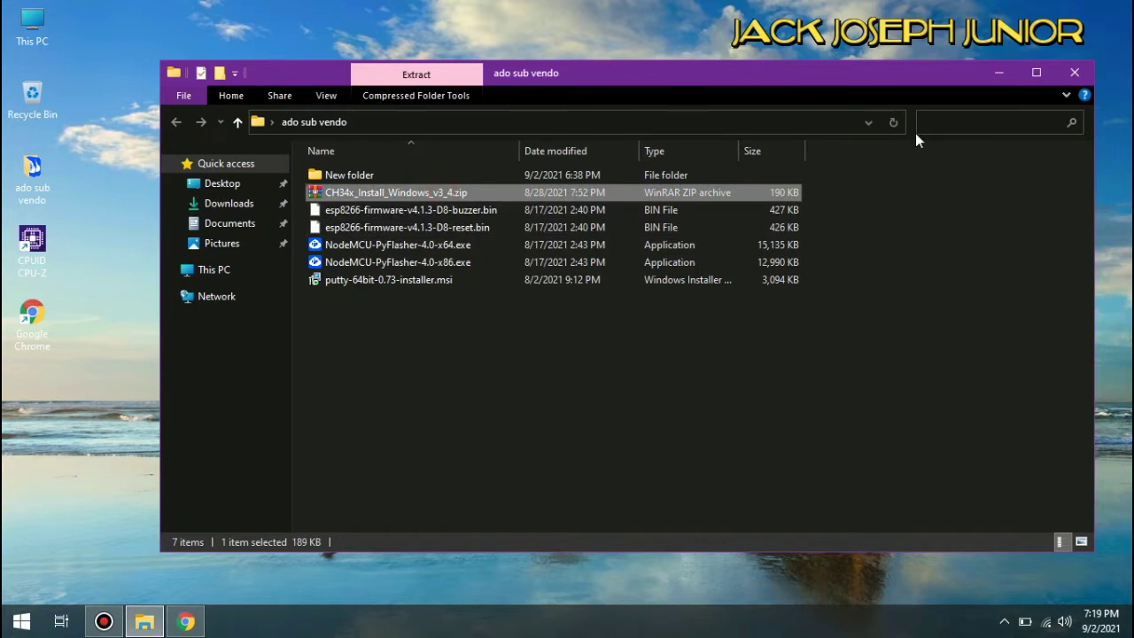
- Run NodeMCU-PyFlasher-4.0-x64.exe from the ado sub vendo folder and minimize File Explorer
click(1077, 75)
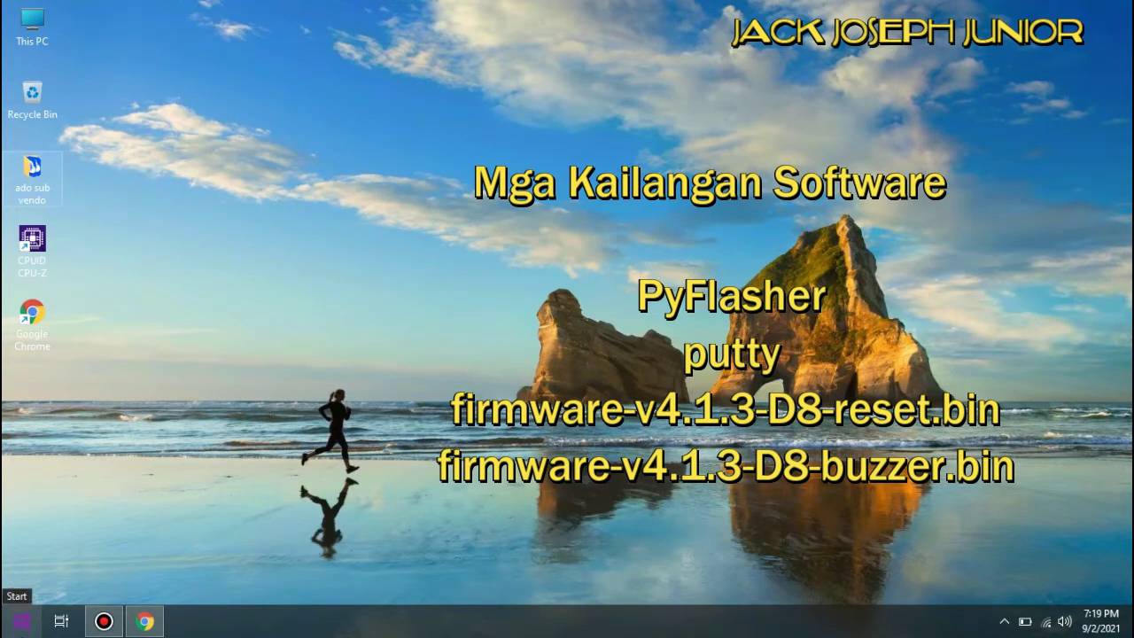
double_click(49, 182)
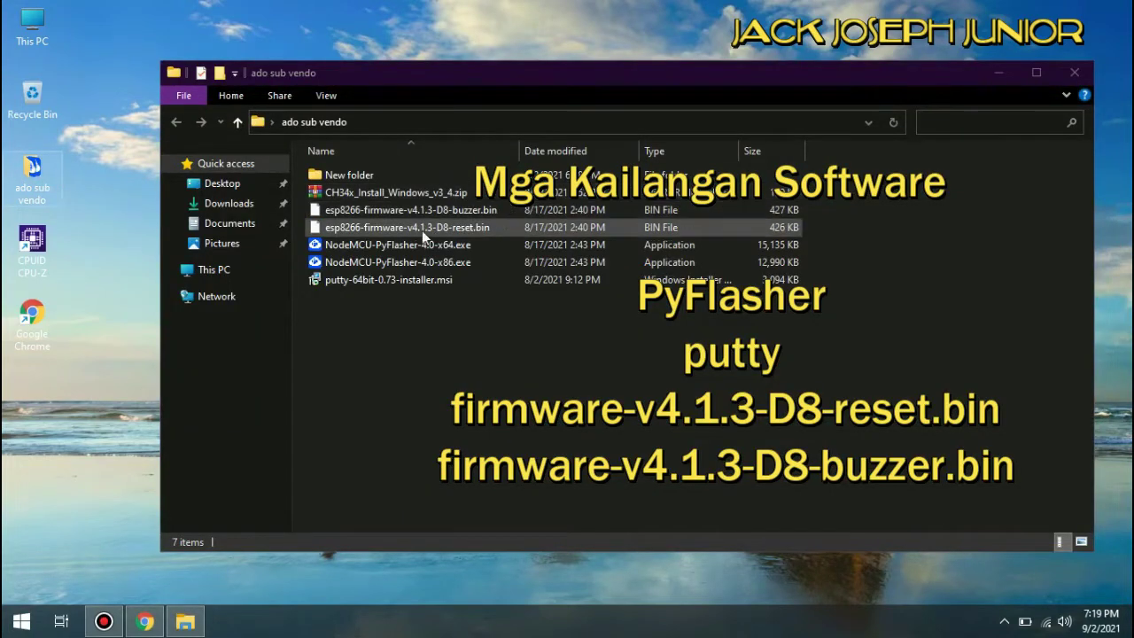
click(458, 251)
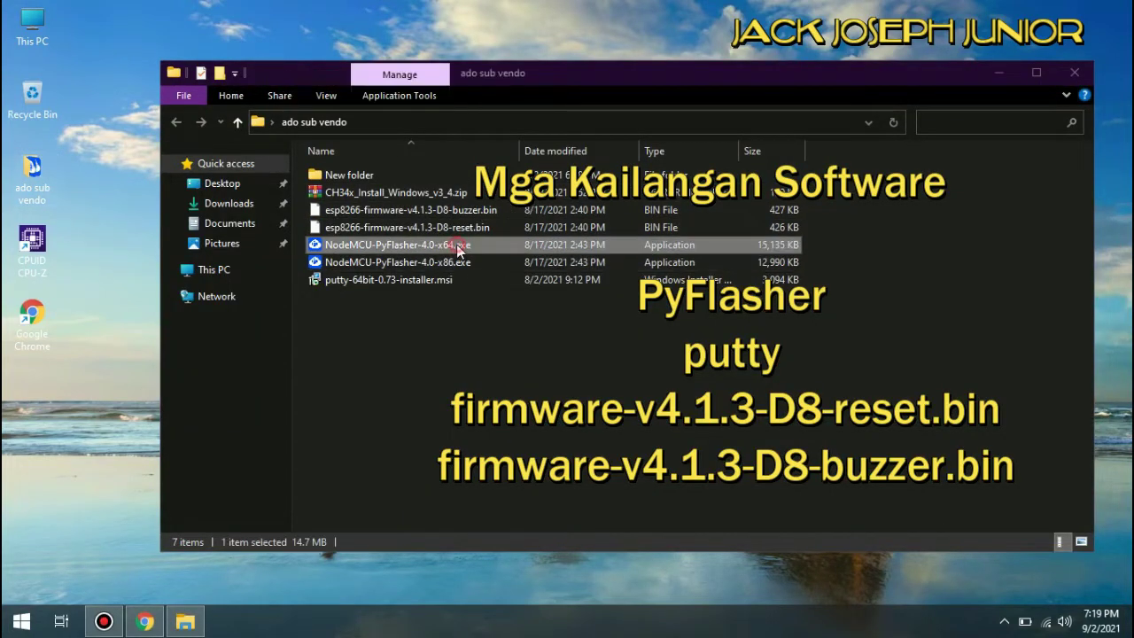
click(1001, 71)
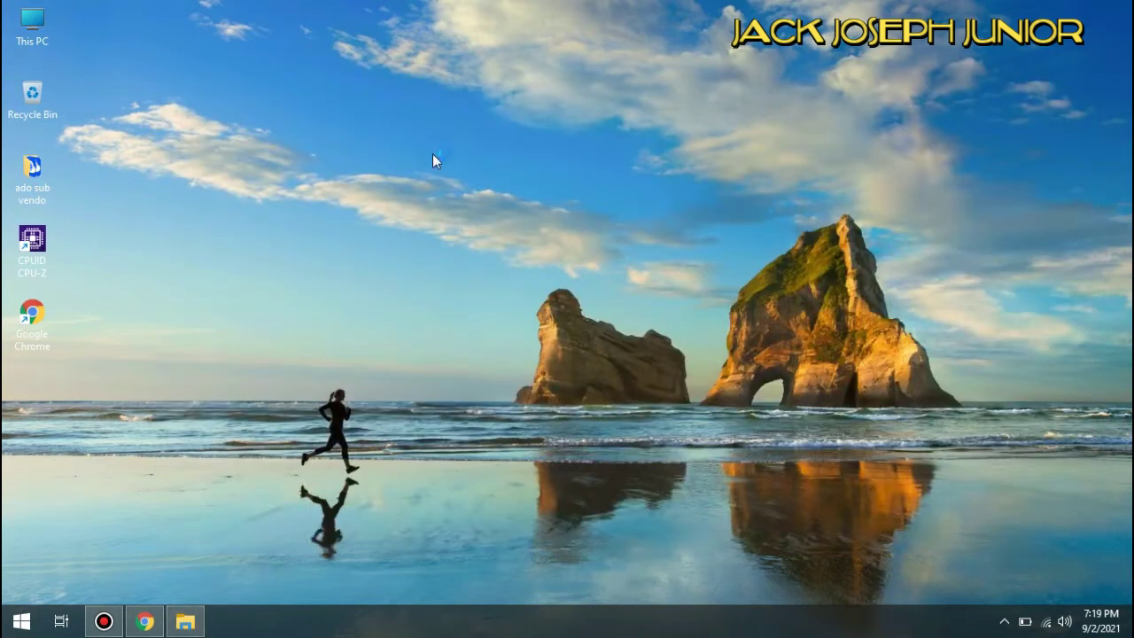
- Check PyFlasher's Serial port list, which shows no board port
right_click(432, 153)
mouse_move(567, 165)
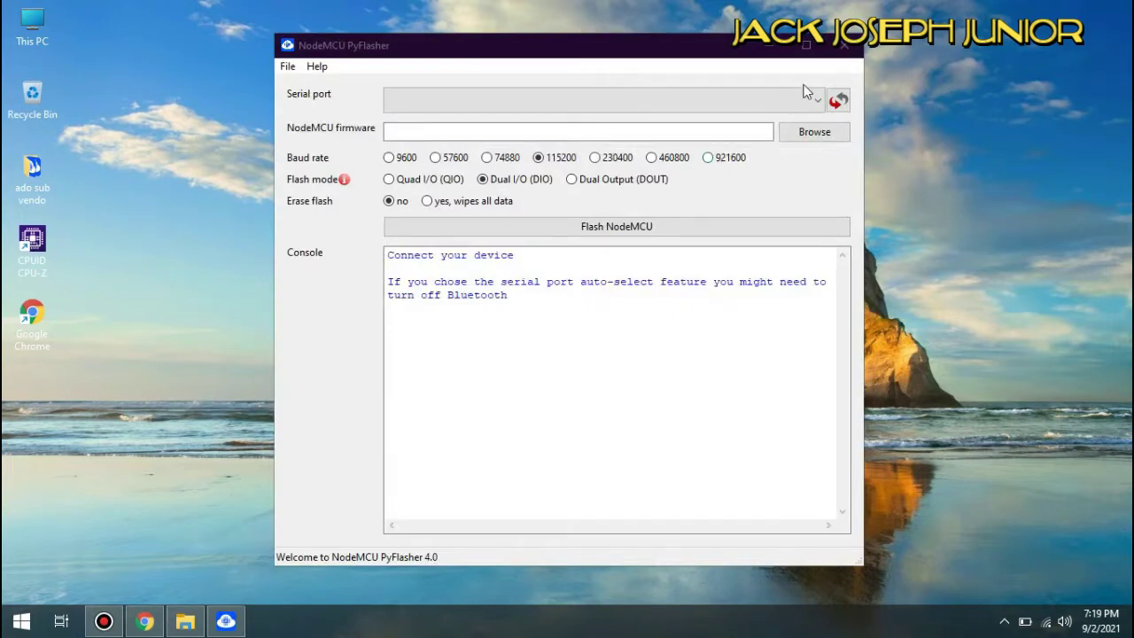
click(805, 101)
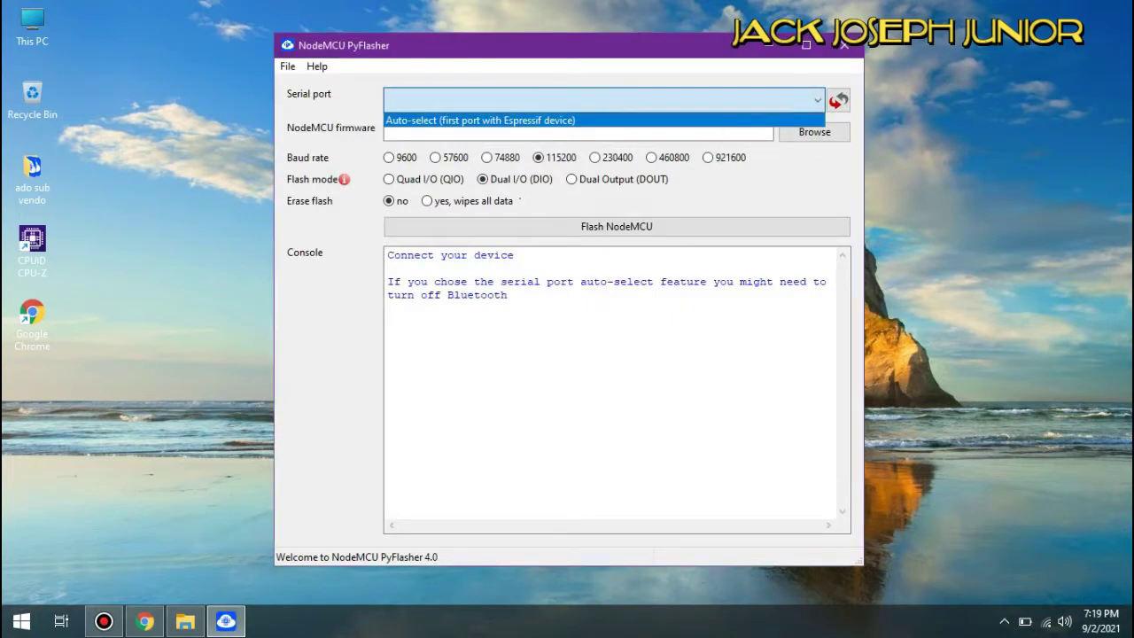
- Open Computer Management via This PC > Manage and move PyFlasher to the right
click(22, 620)
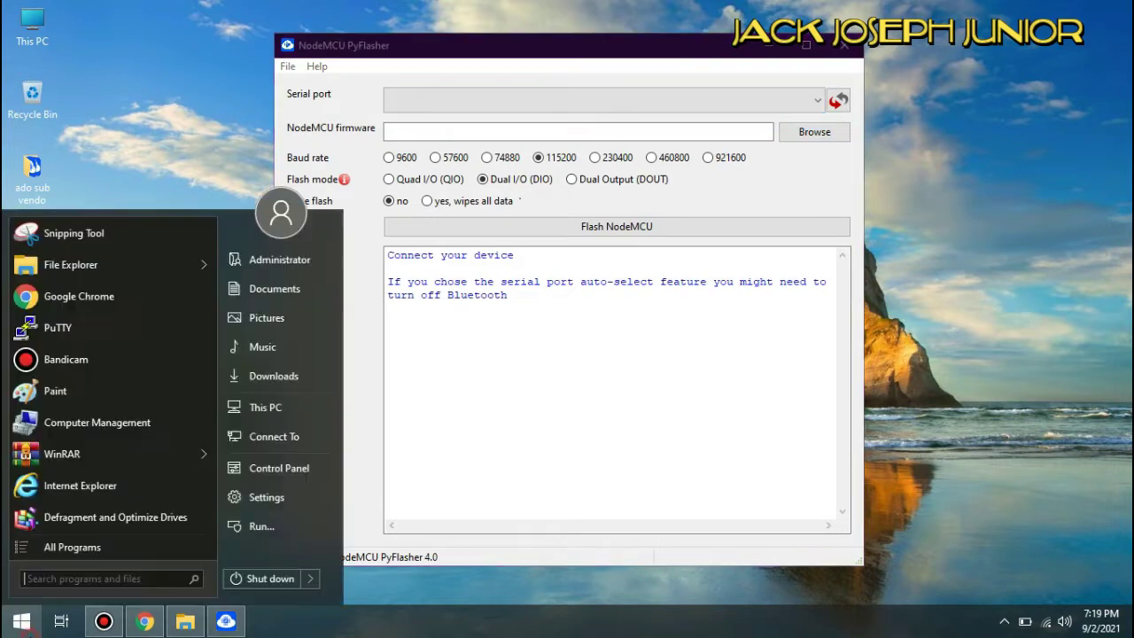
right_click(277, 402)
click(323, 449)
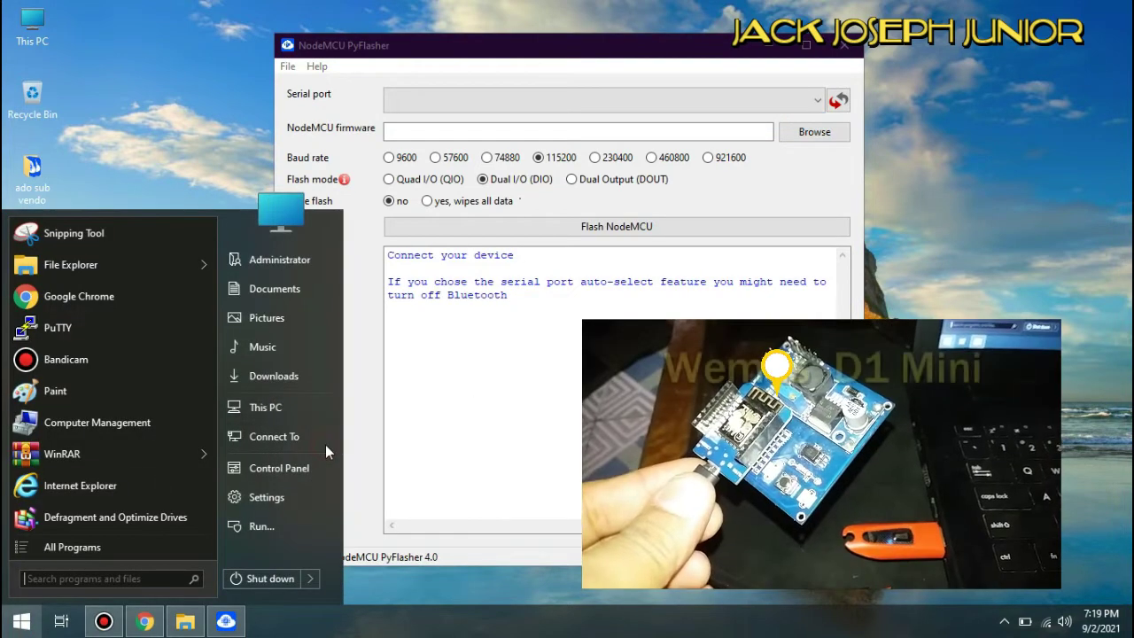
drag(625, 51, 767, 54)
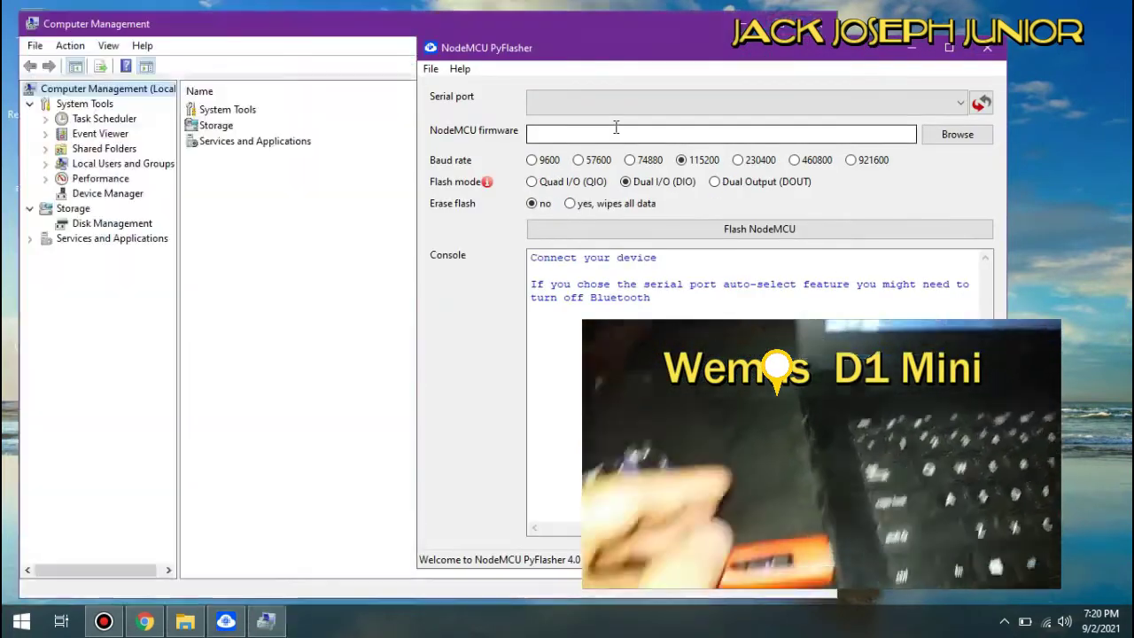
- Find the board as USB-SERIAL CH340 (COM3) under Ports in Device Manager
click(111, 193)
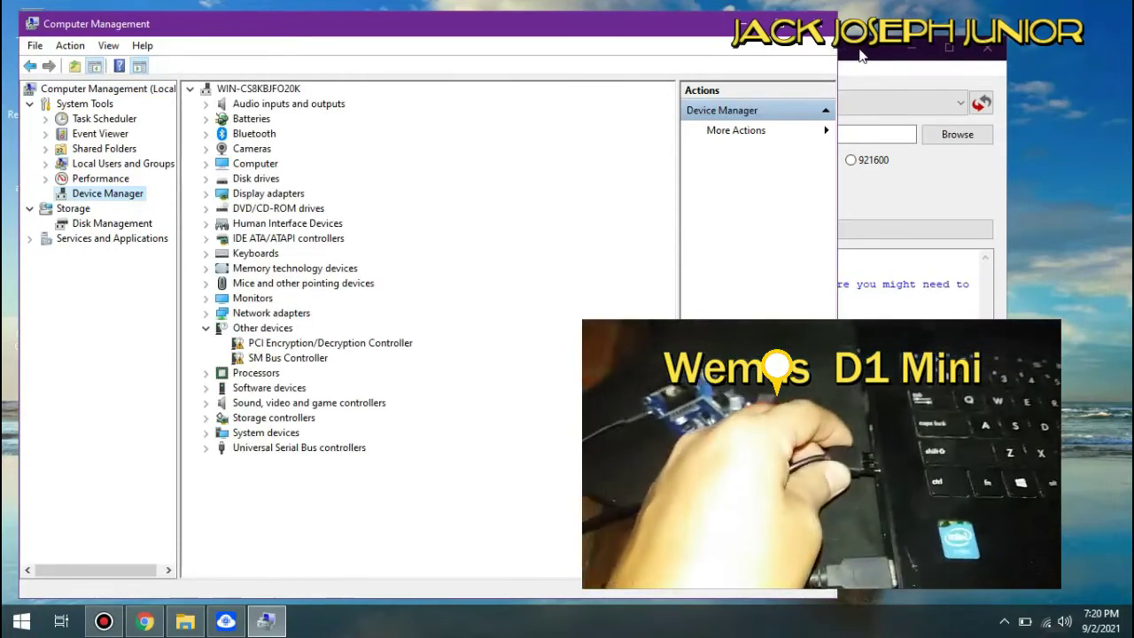
click(925, 64)
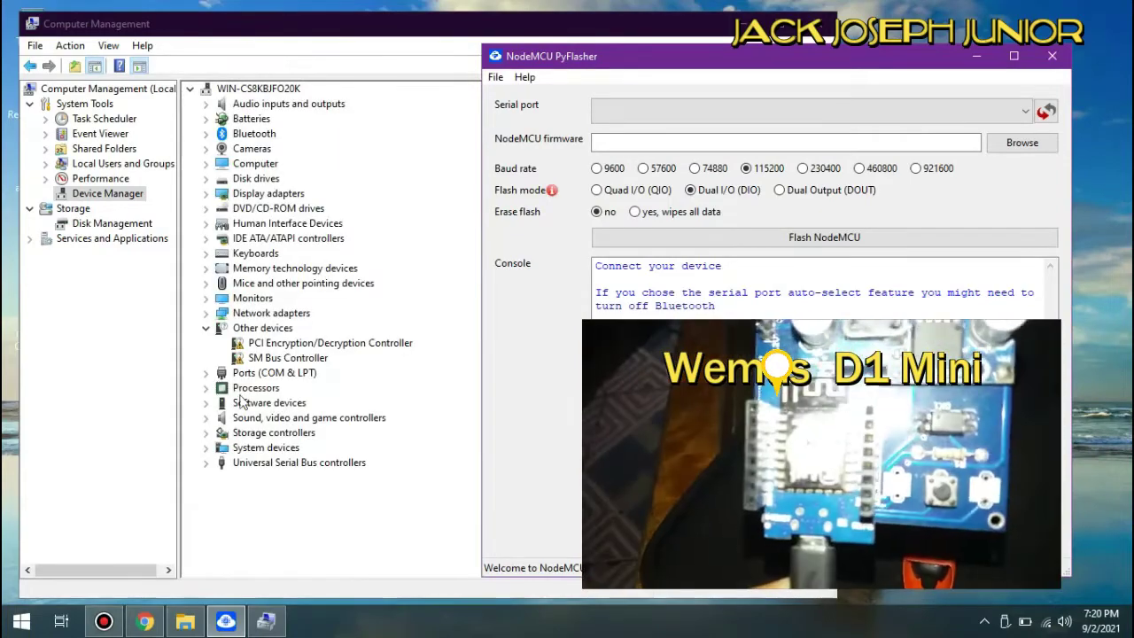
click(205, 372)
click(291, 389)
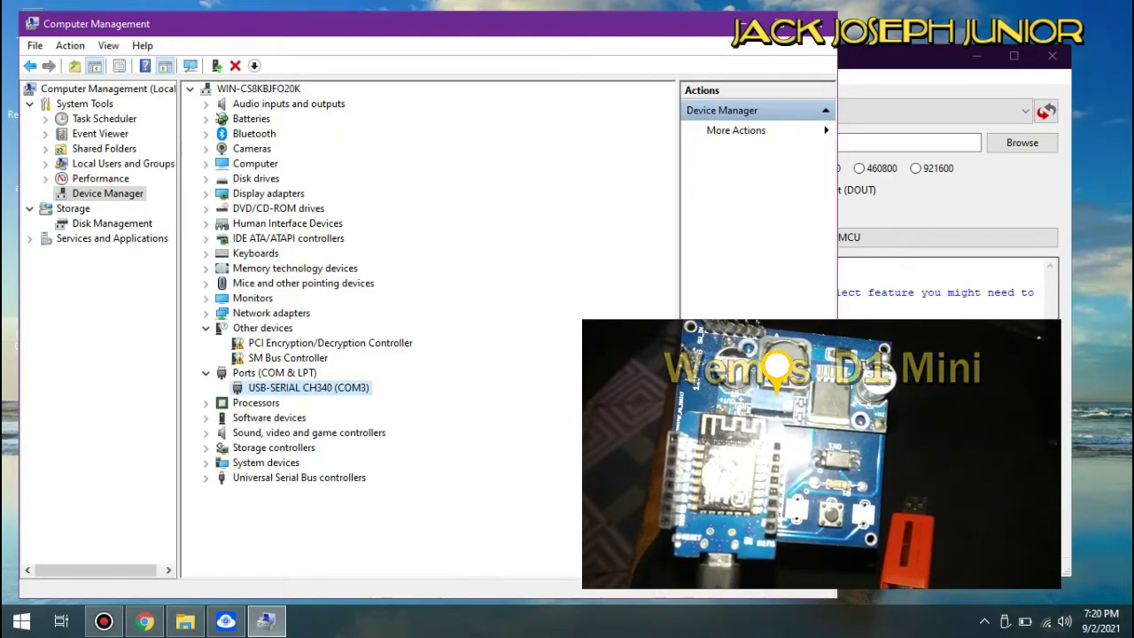
- Refresh PyFlasher's serial port list, which still offers only Auto-select
click(930, 55)
click(1024, 111)
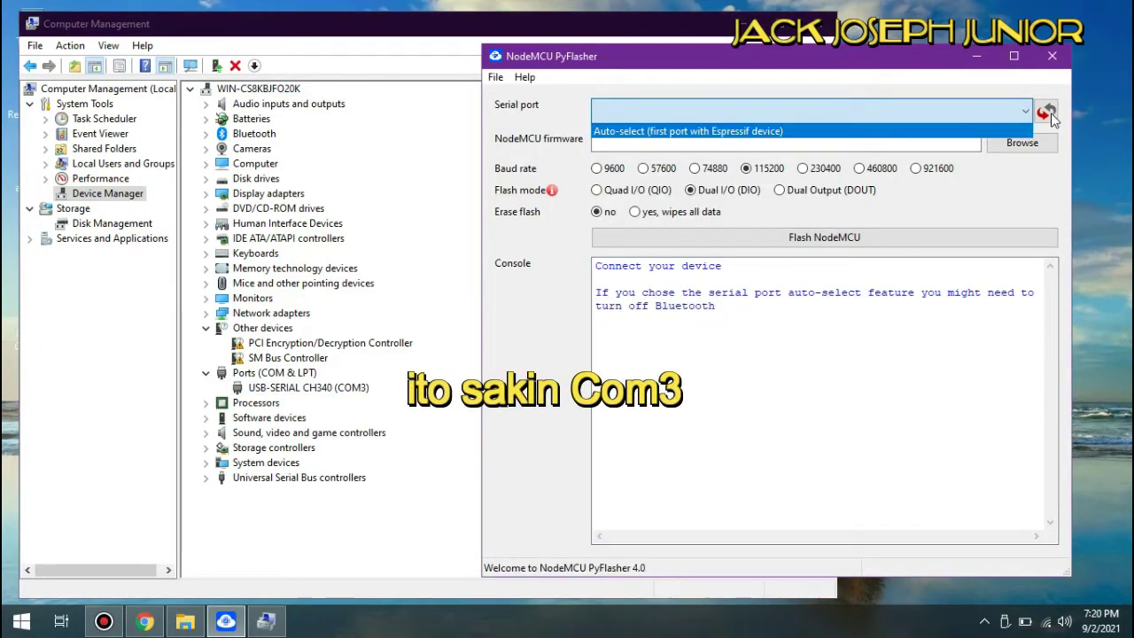
click(1050, 113)
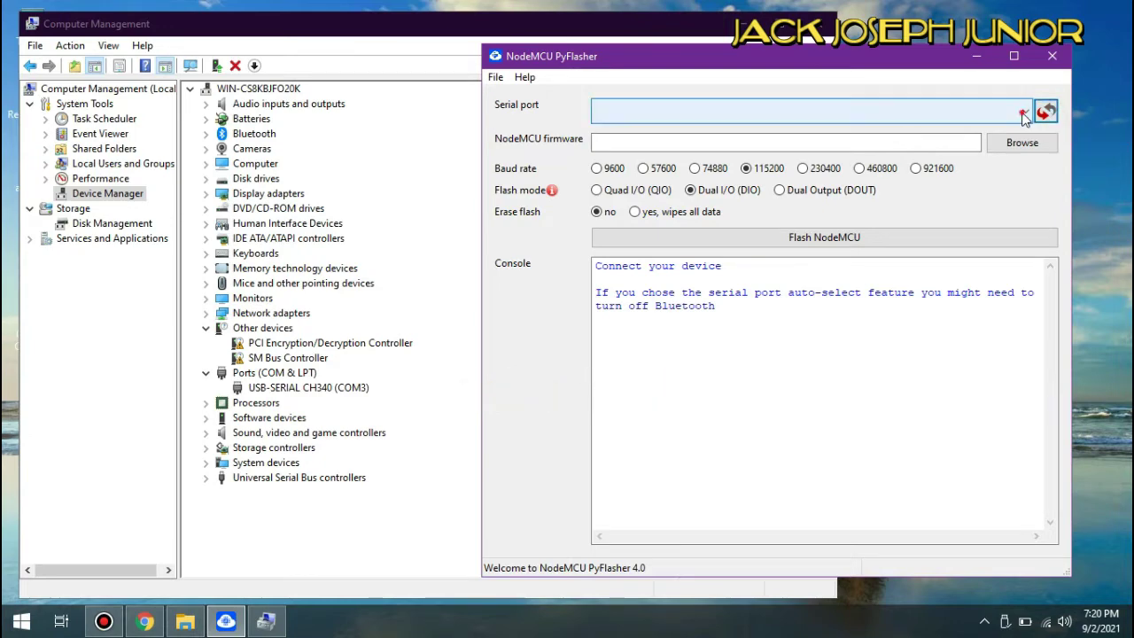
click(1023, 115)
click(864, 158)
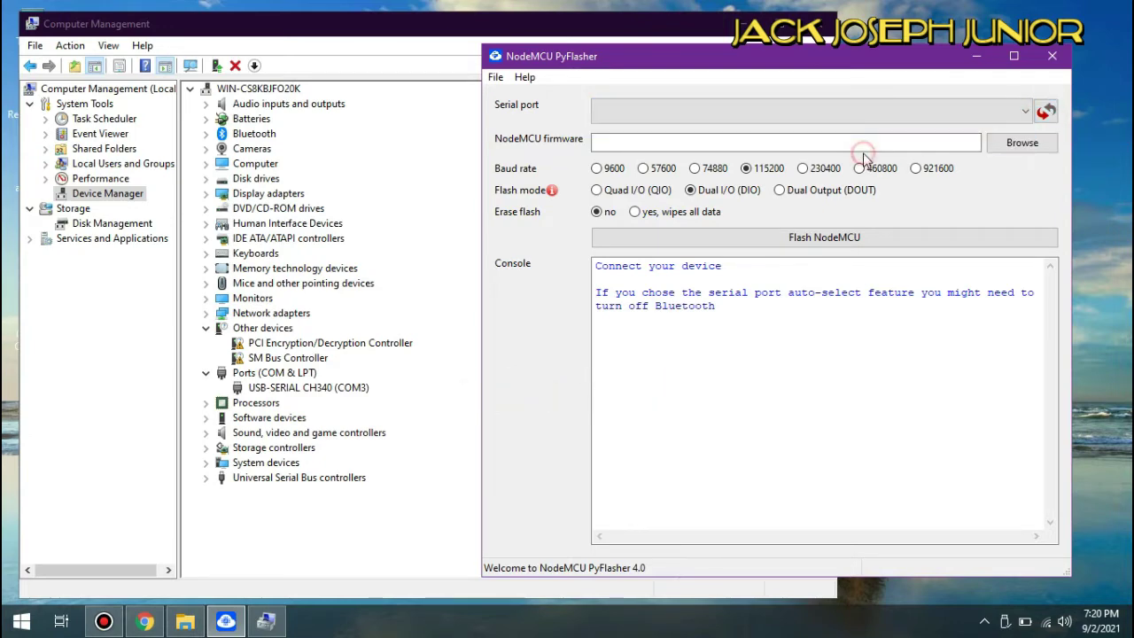
- Select COM3 as PyFlasher's serial port after confirming it in Device Manager
click(895, 114)
click(767, 143)
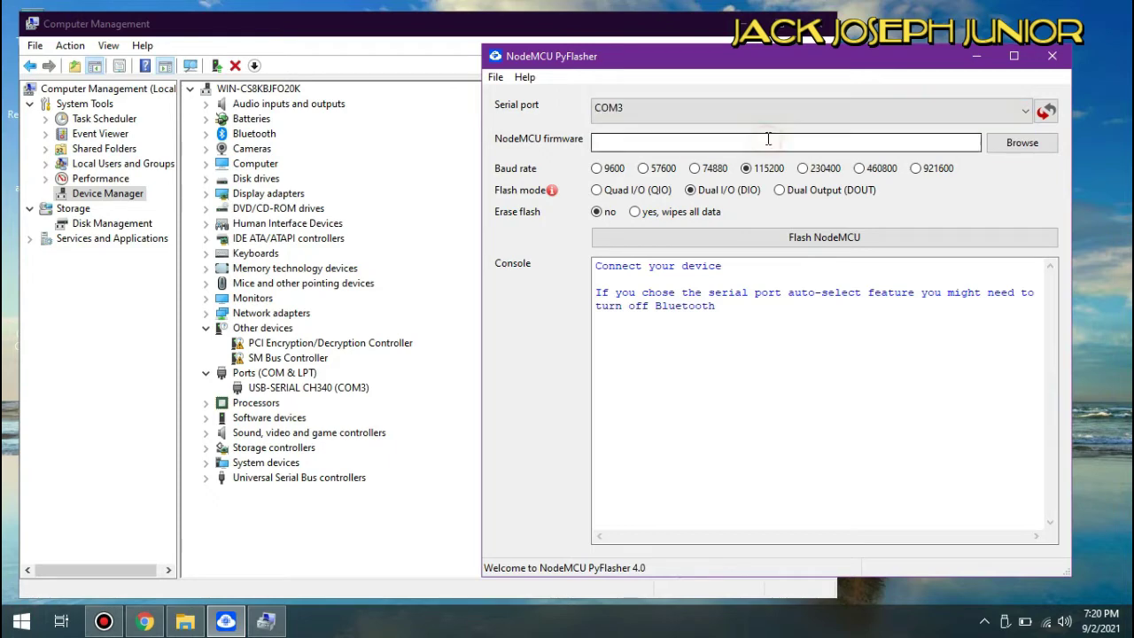
click(316, 389)
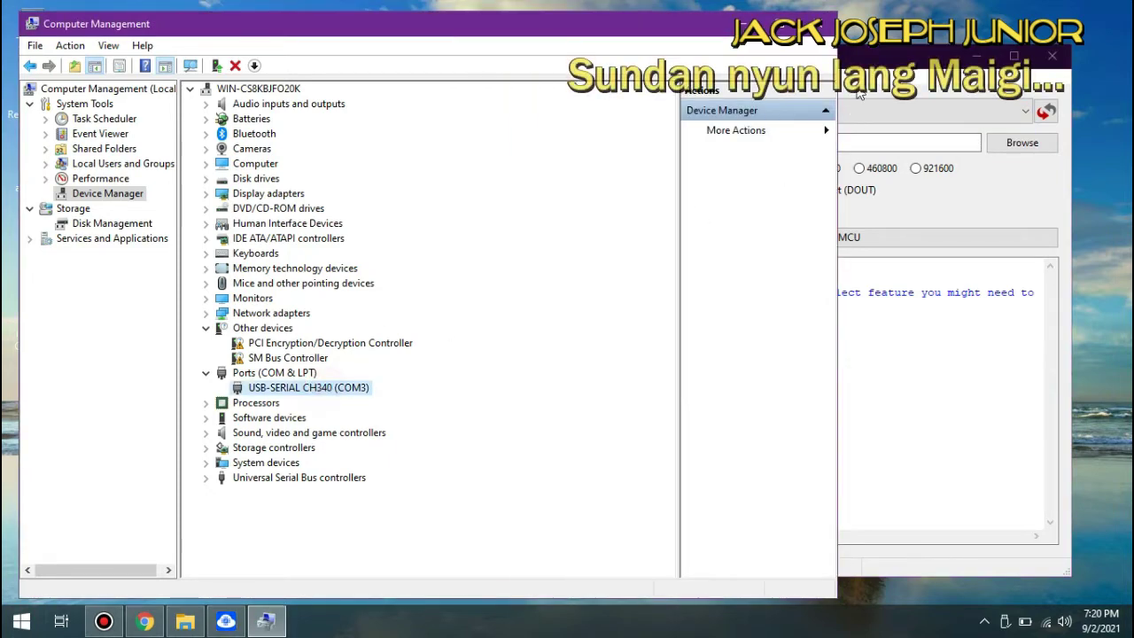
click(881, 61)
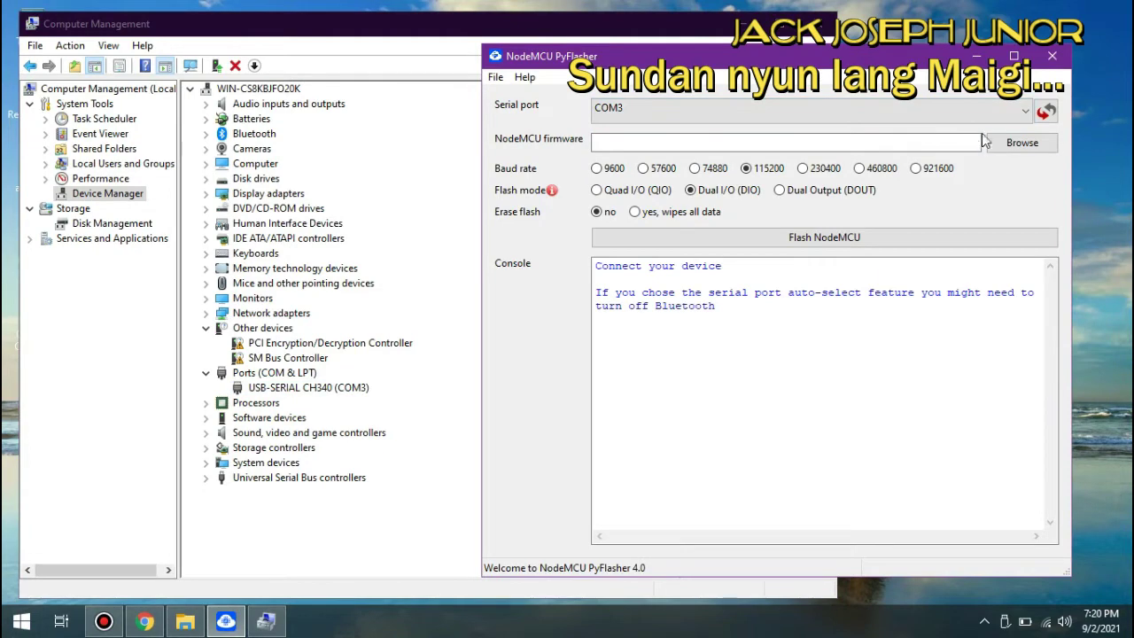
- Load esp8266-firmware-v4.1.3-D8-reset.bin and flash it to the board
click(1027, 145)
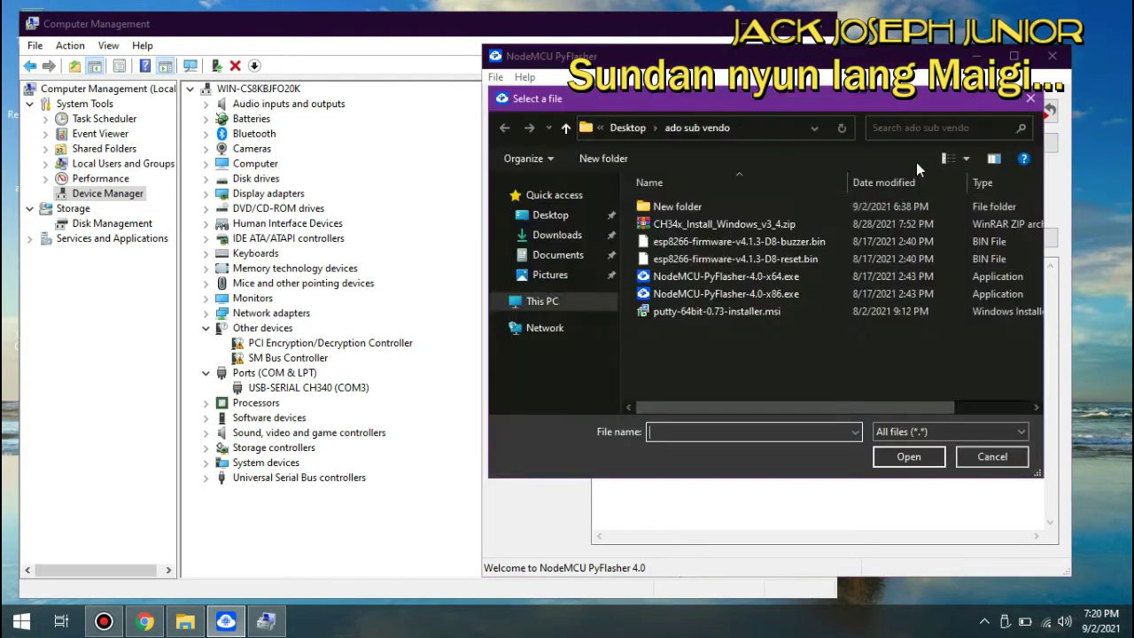
double_click(794, 259)
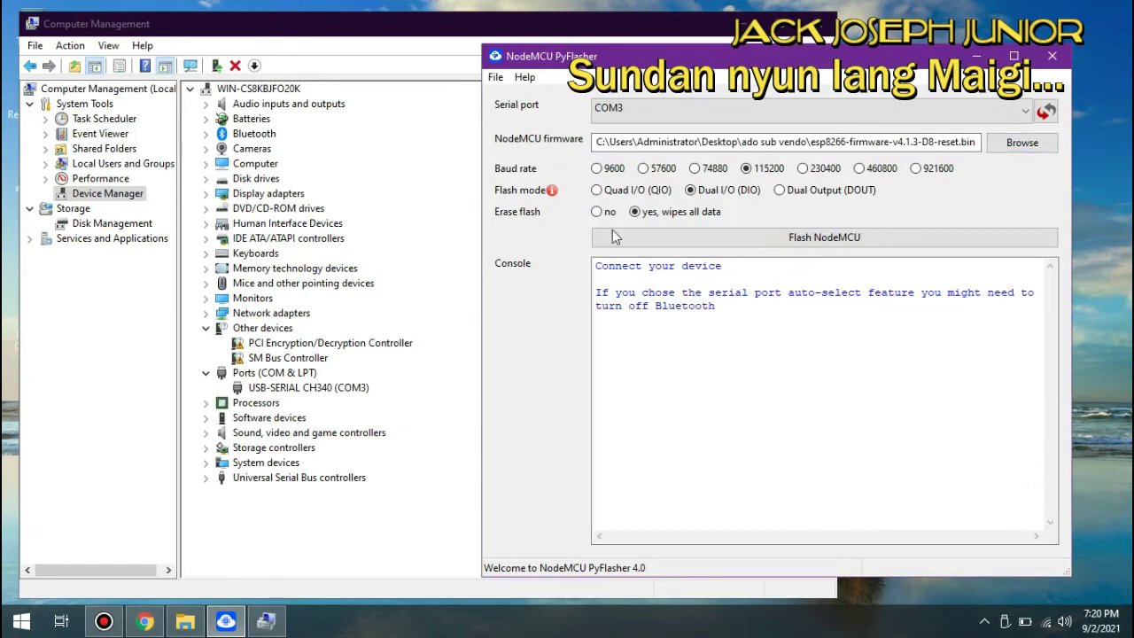
click(612, 236)
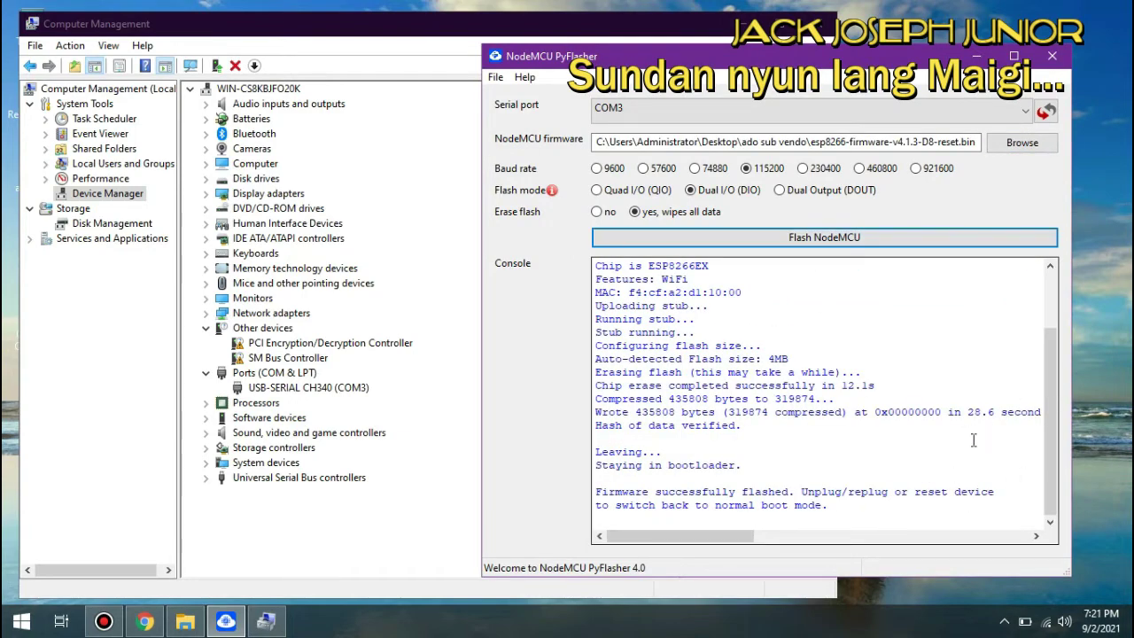
- Select the flash success message in the console and close PyFlasher
double_click(620, 493)
drag(665, 500, 854, 503)
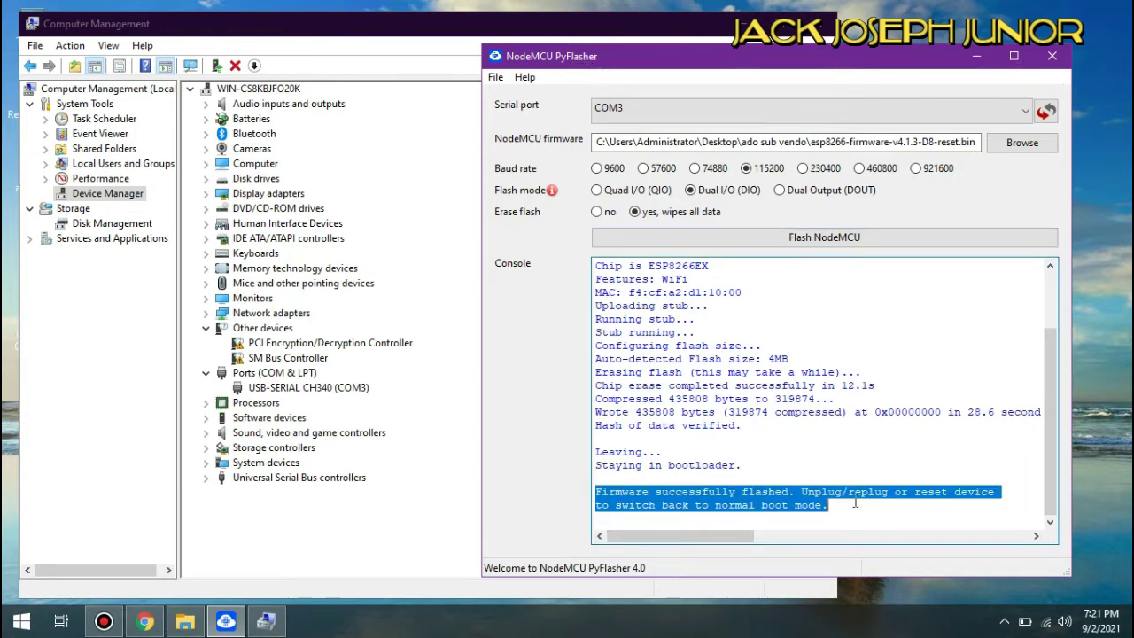
click(1052, 56)
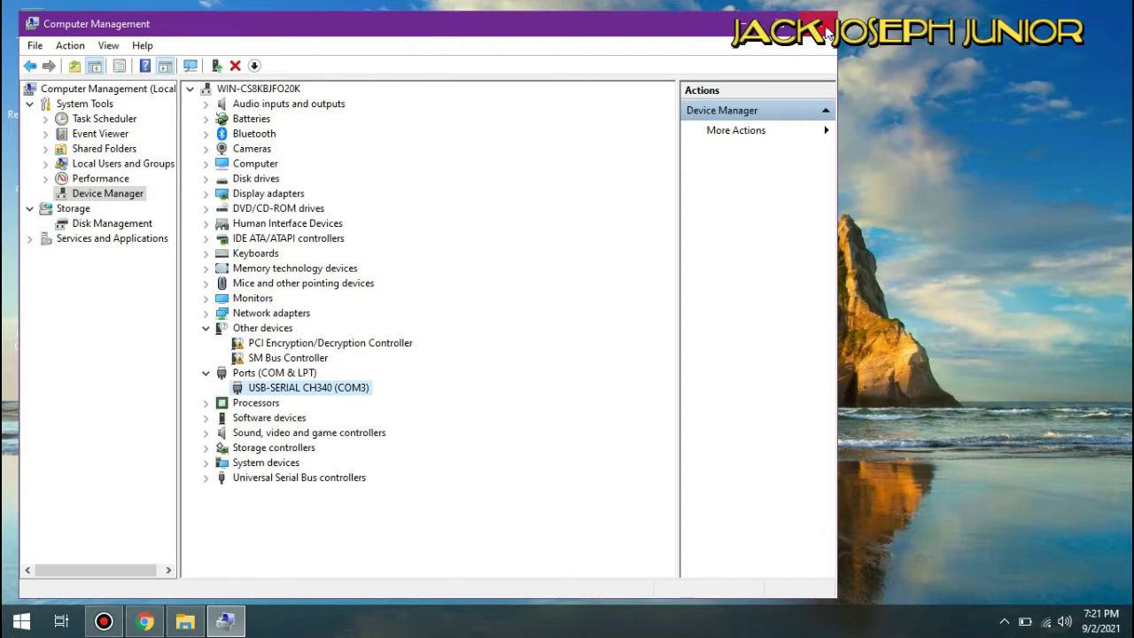
- Close Computer Management and install PuTTY 0.73 (64-bit) from the ado sub vendo folder
click(819, 24)
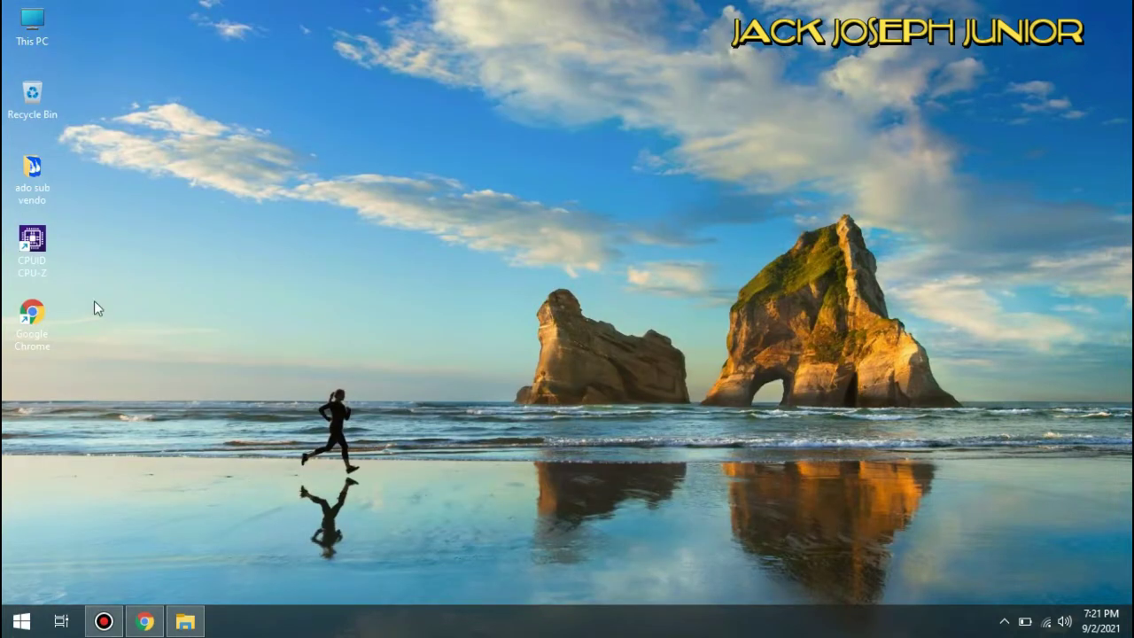
double_click(37, 174)
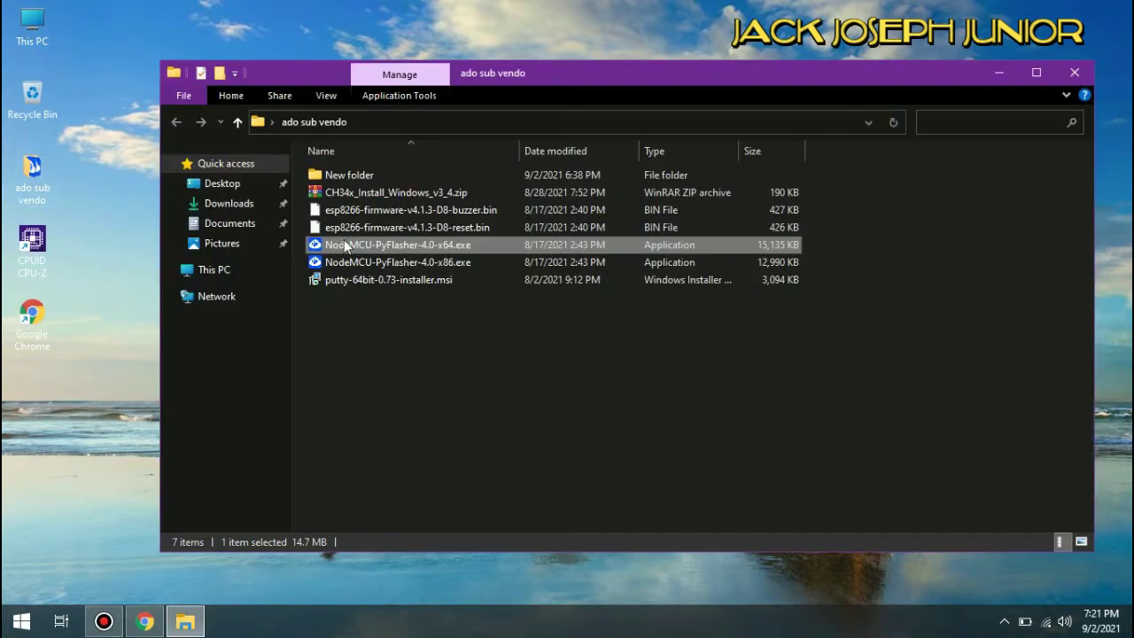
double_click(414, 284)
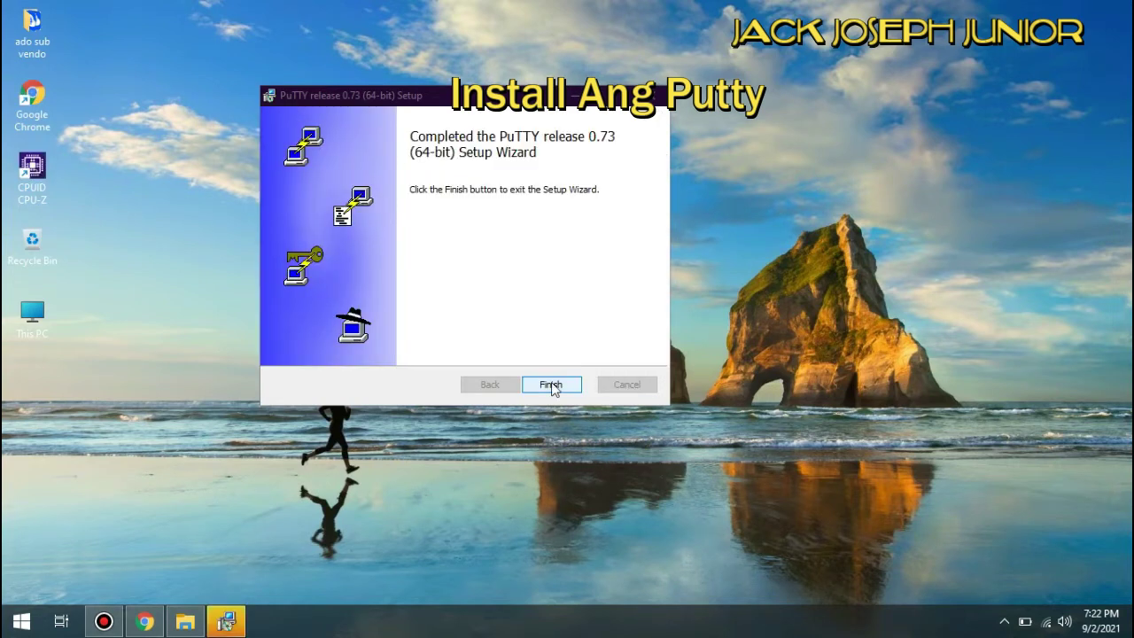
click(551, 385)
- Launch PuTTY from the Start menu and bring up the Wi-Fi network list
click(22, 621)
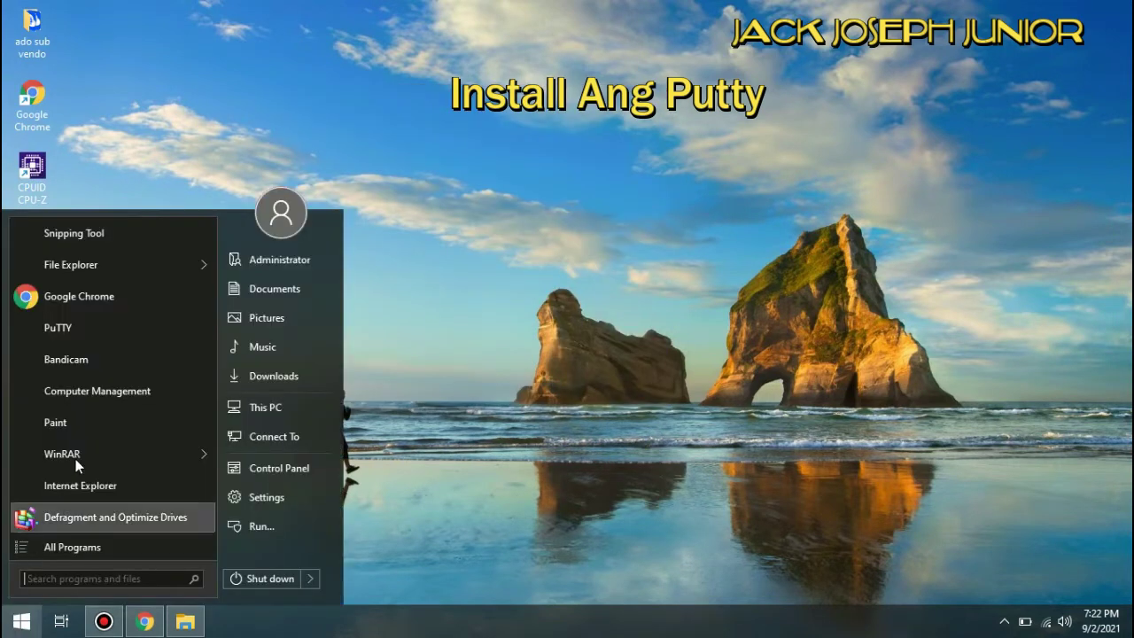
click(79, 336)
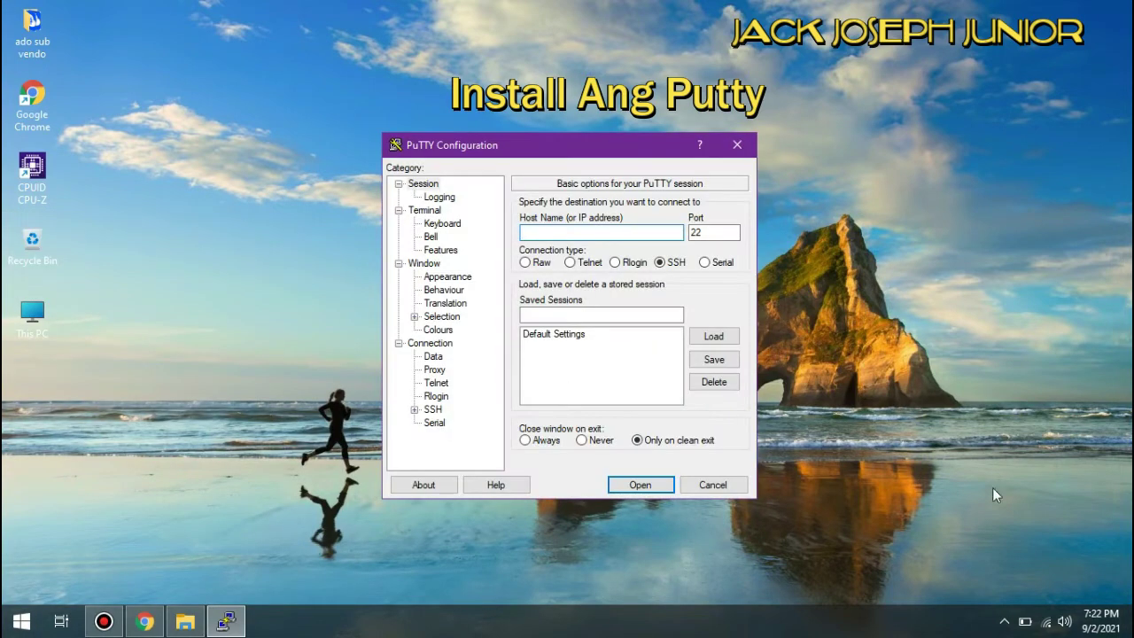
click(1047, 623)
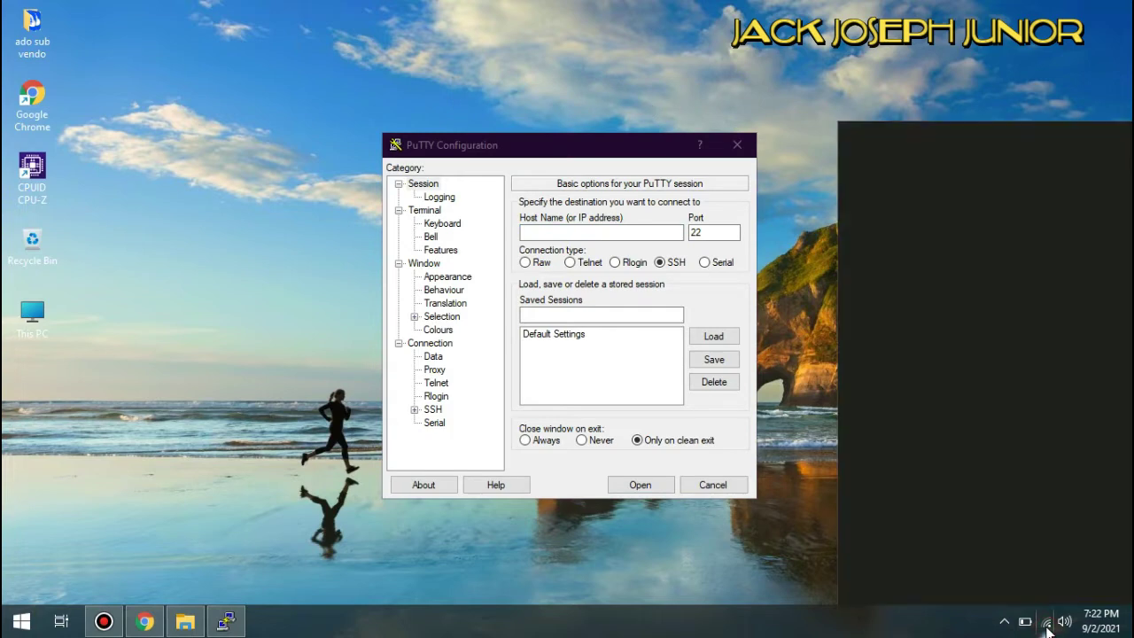
- Connect the computer to the open piso Wi-Fi network
click(1066, 225)
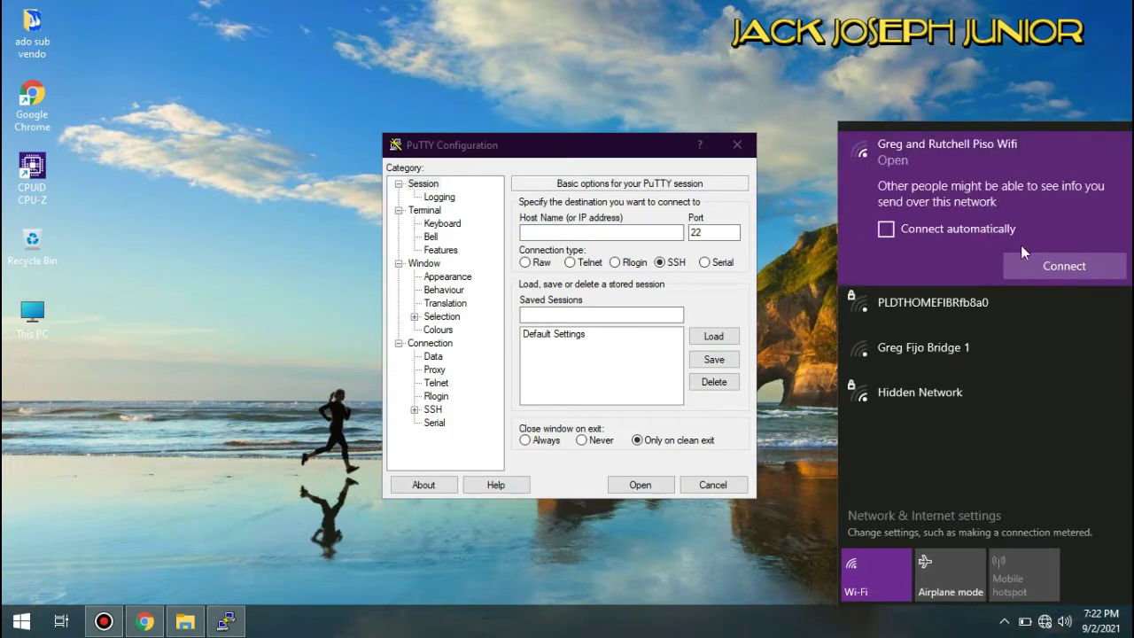
click(1054, 273)
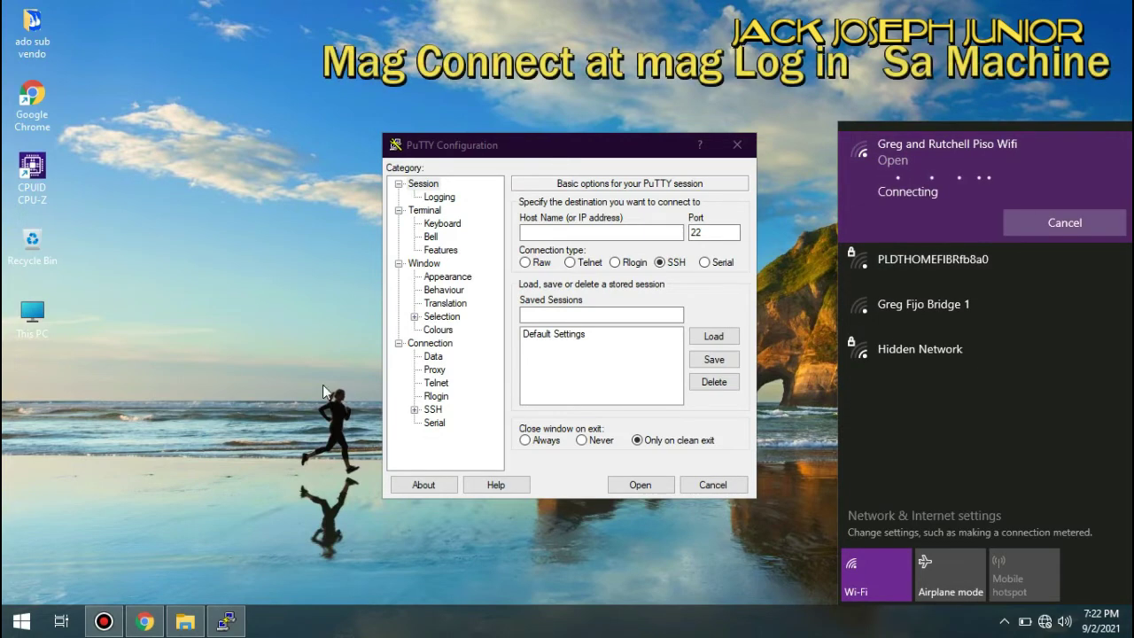
click(22, 620)
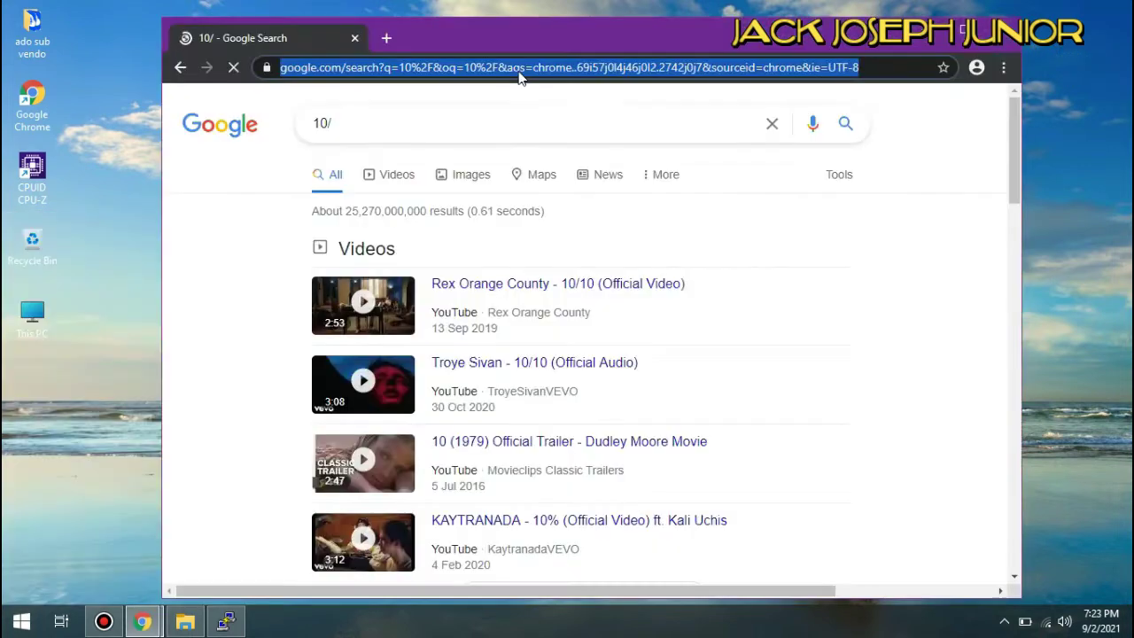
- Log into the Adopisoft admin at 10.0.0.1/ADMIN with the saved administrator login
text(10.0.)
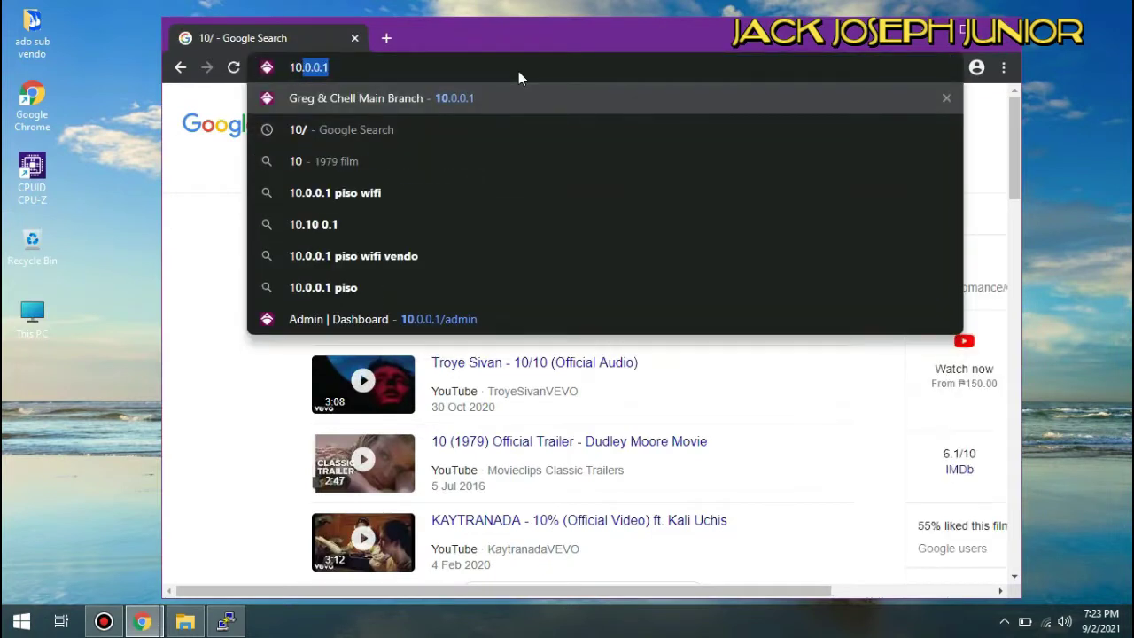
text(0.1)
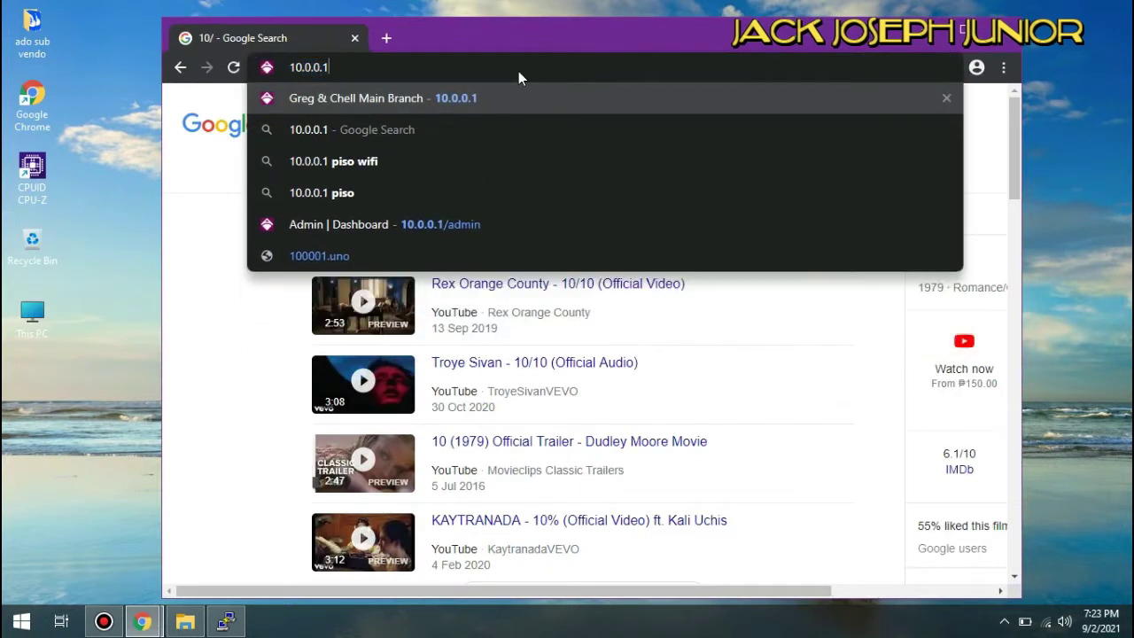
text(/ADMIN)
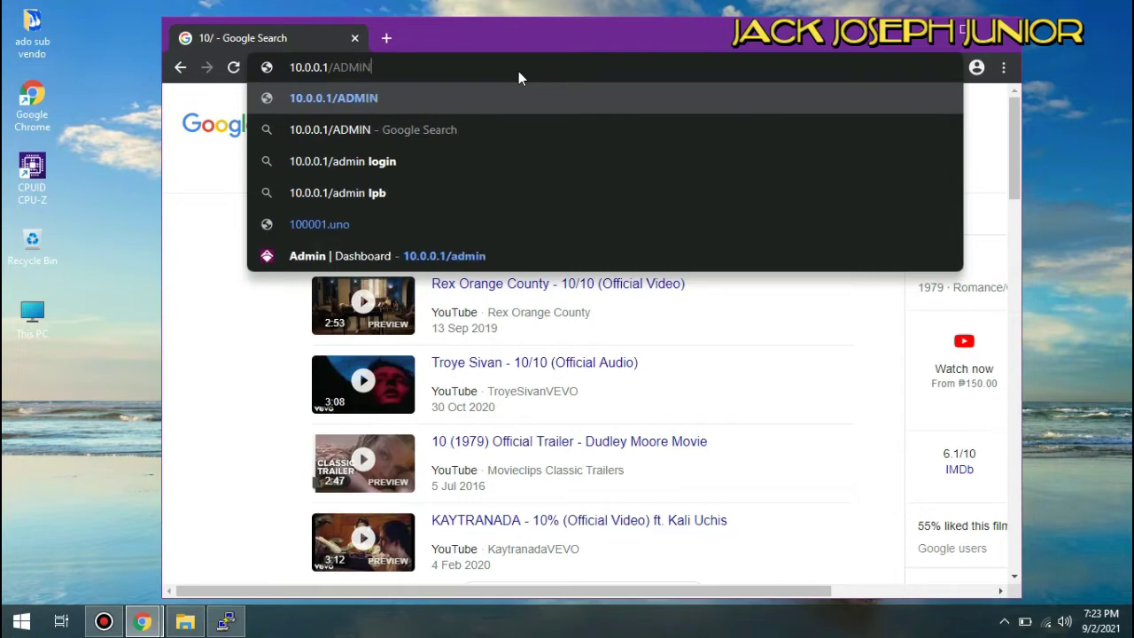
key(Return)
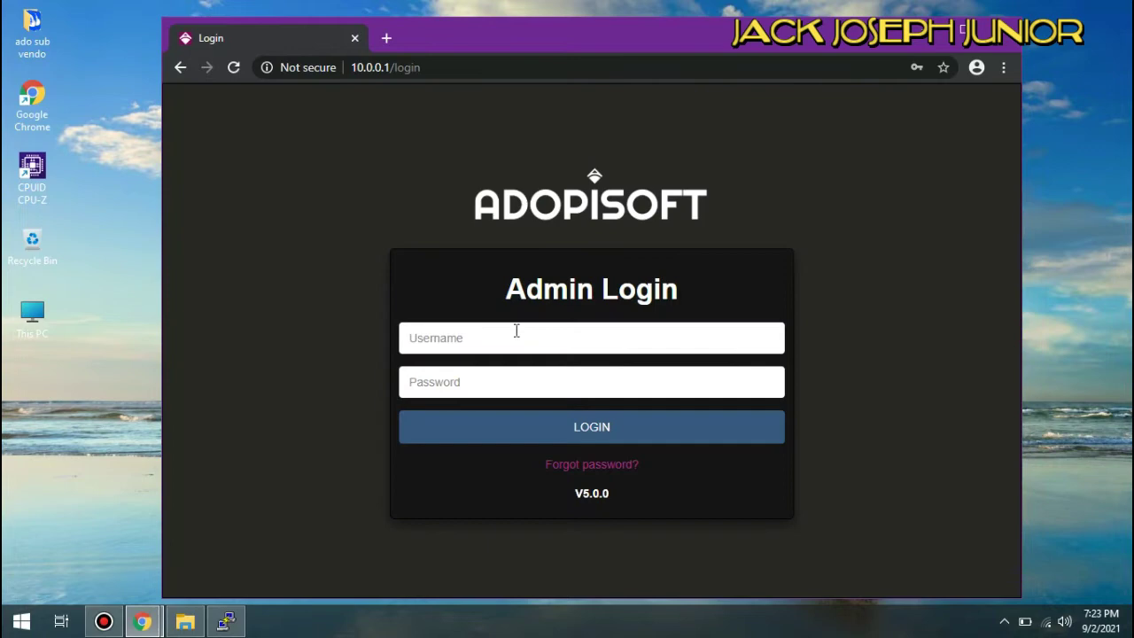
click(516, 330)
click(468, 392)
click(485, 430)
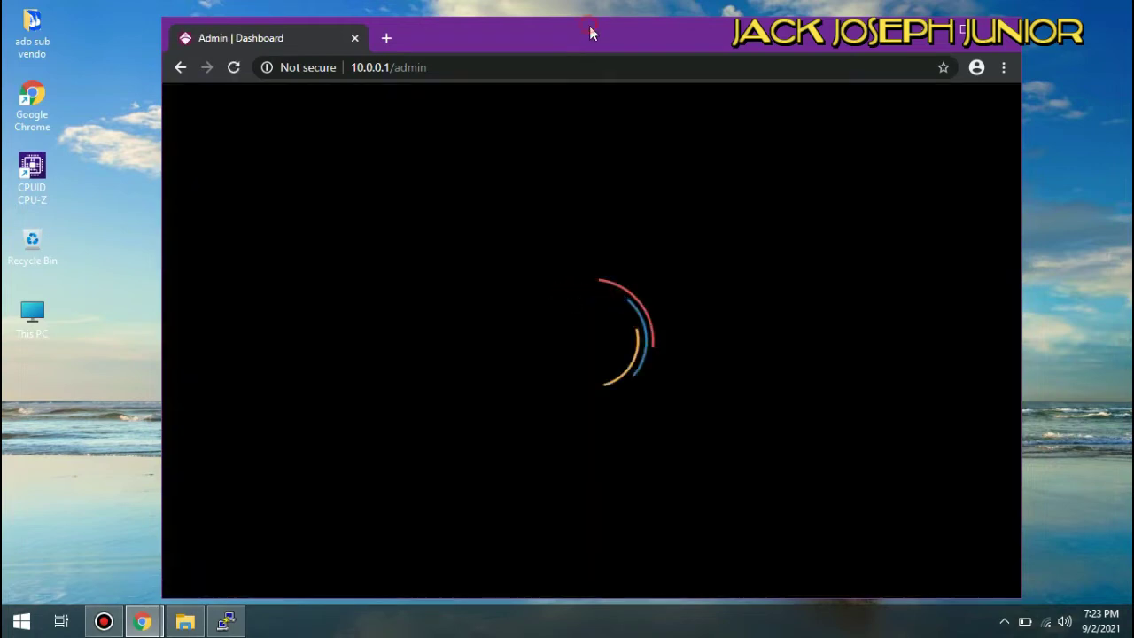
drag(590, 26, 728, 15)
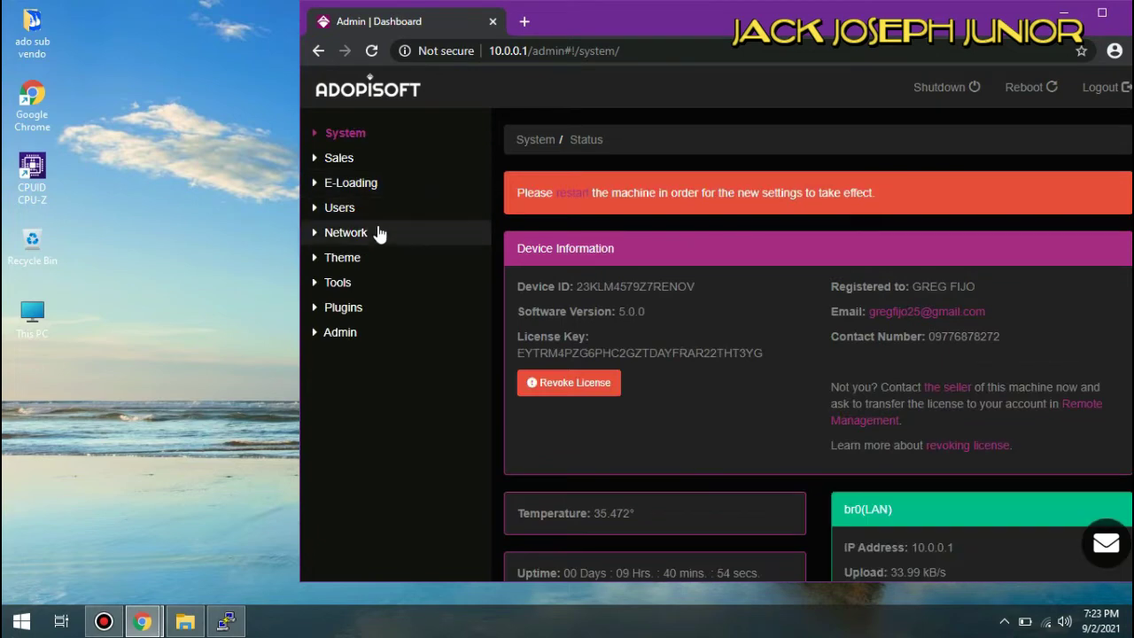
- Open the Payment Portals page under Sales in the admin panel
click(386, 168)
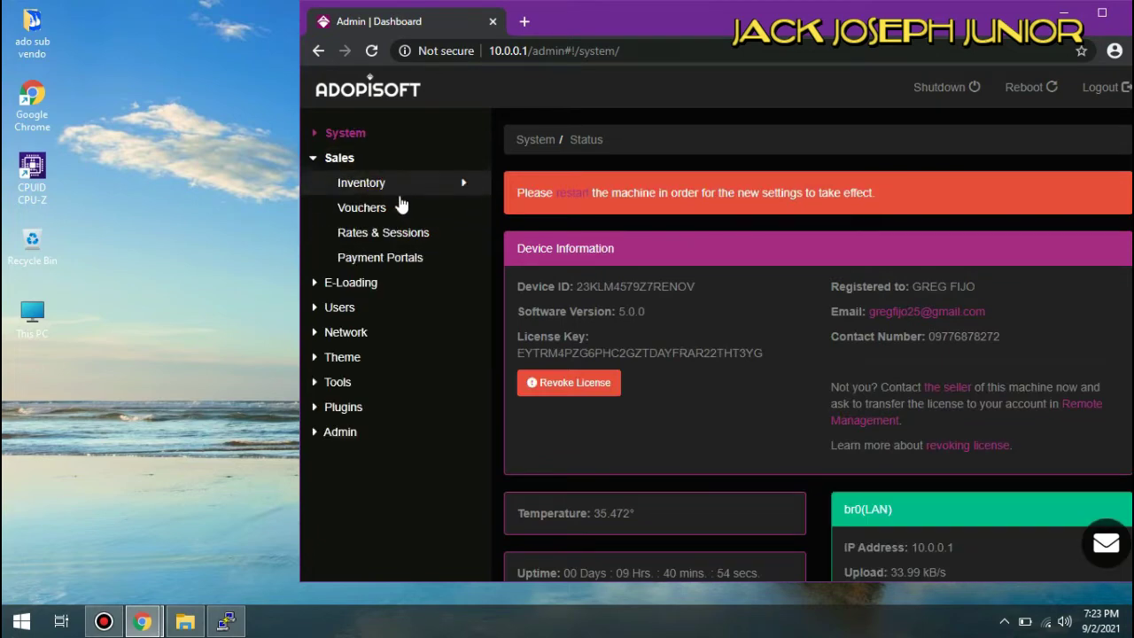
click(407, 259)
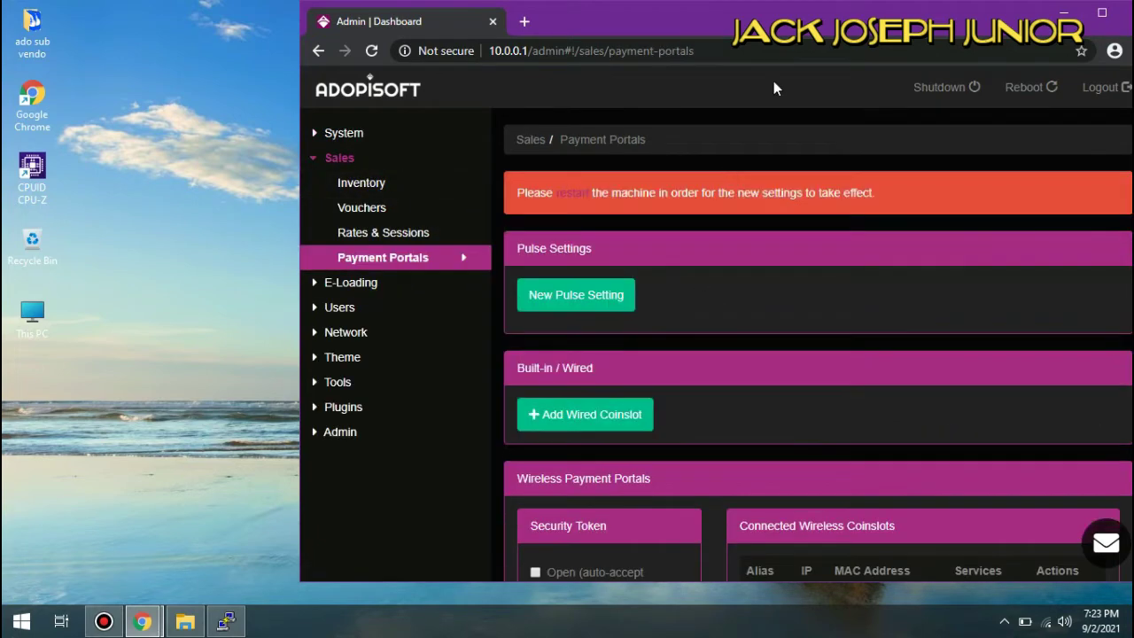
drag(805, 36, 663, 36)
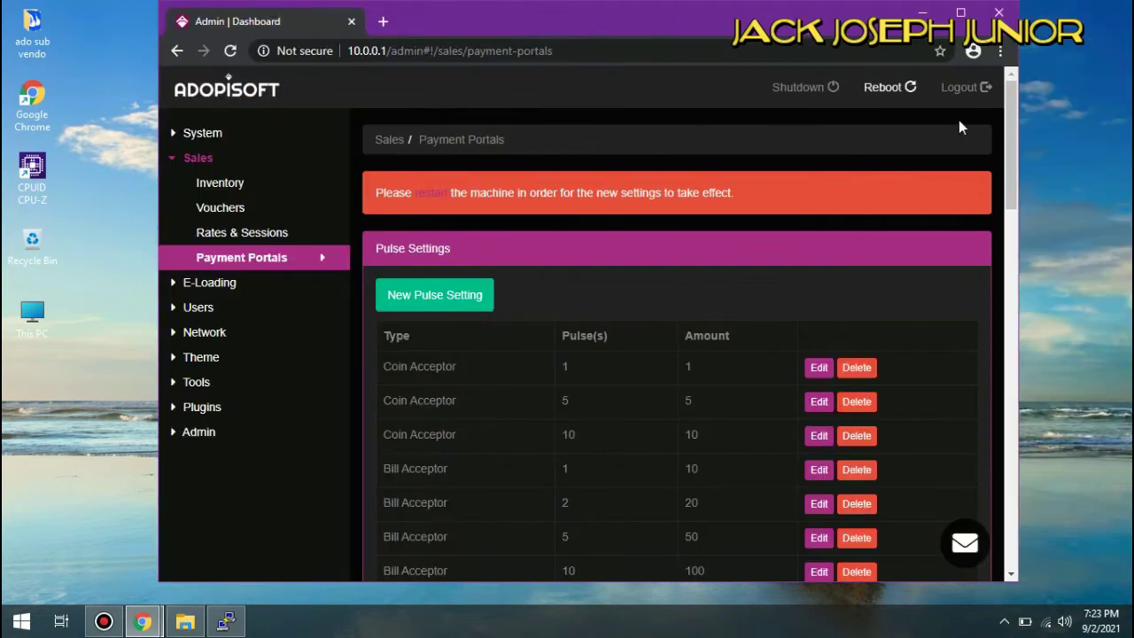
drag(1008, 131, 1024, 471)
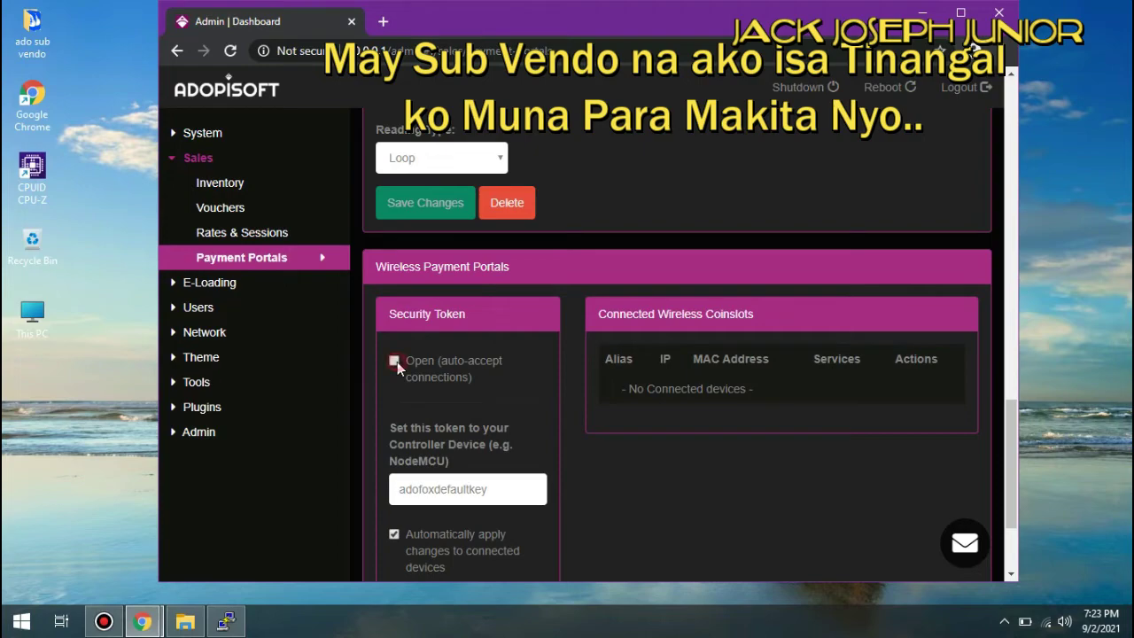
- Enable Open (auto-accept sub vendo connections) and confirm the action
click(395, 361)
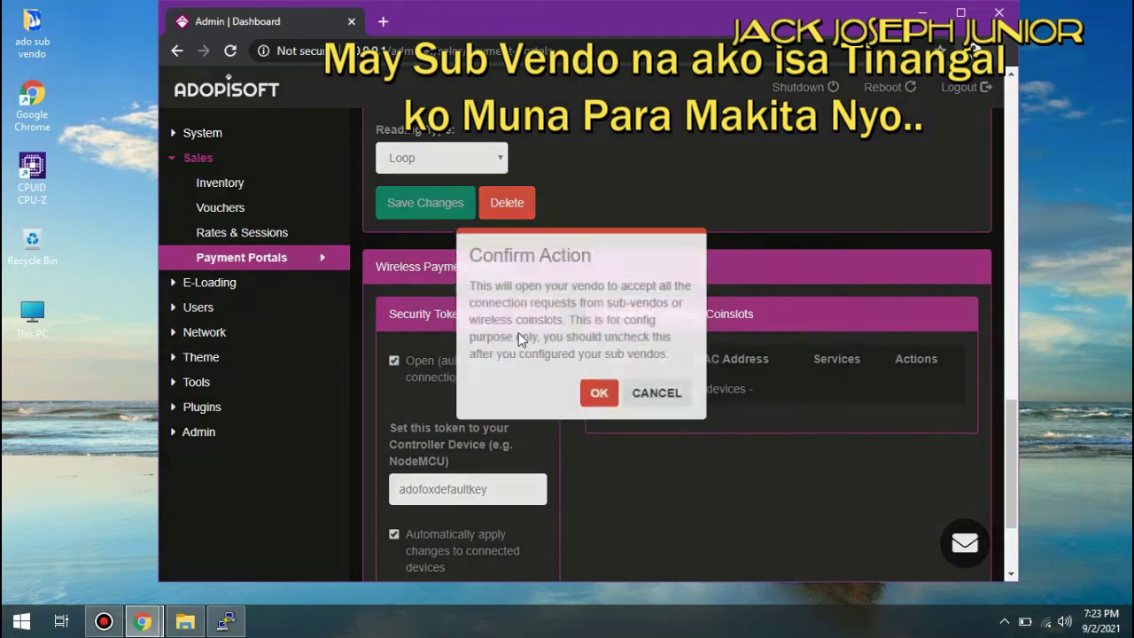
click(598, 392)
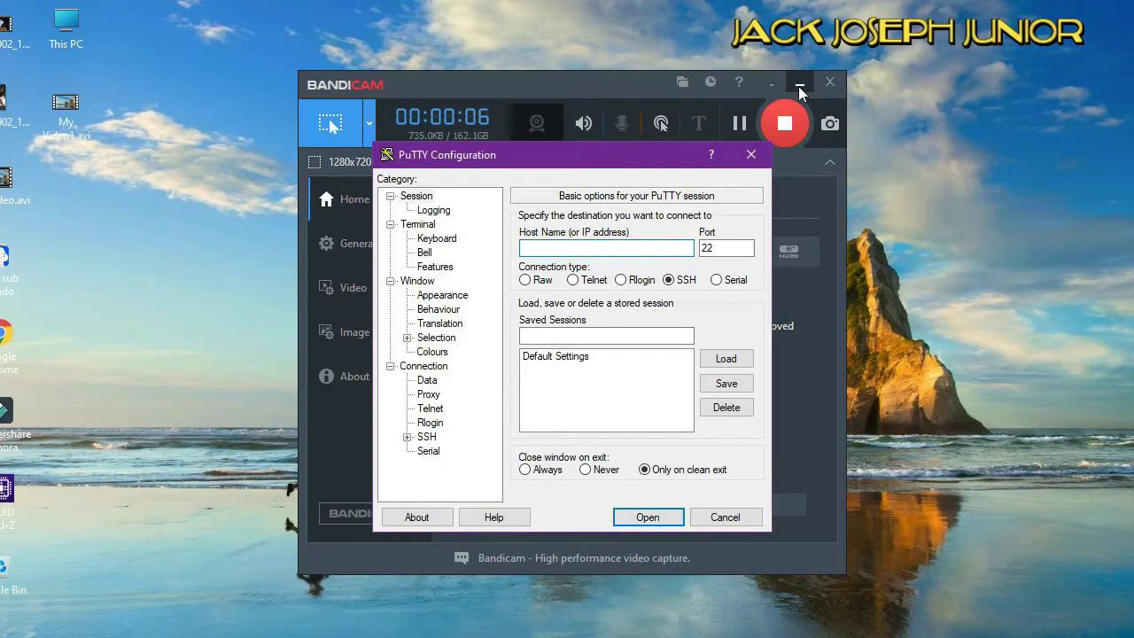
click(794, 87)
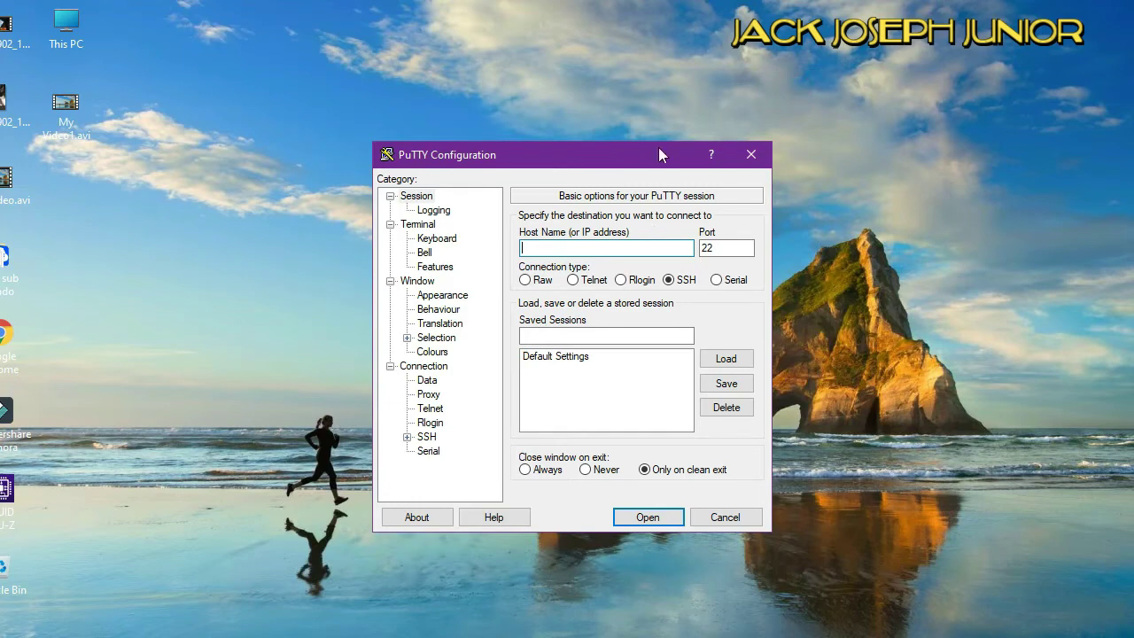
- Set PuTTY to a Serial connection on COM3 with speed 11520
drag(649, 168, 698, 114)
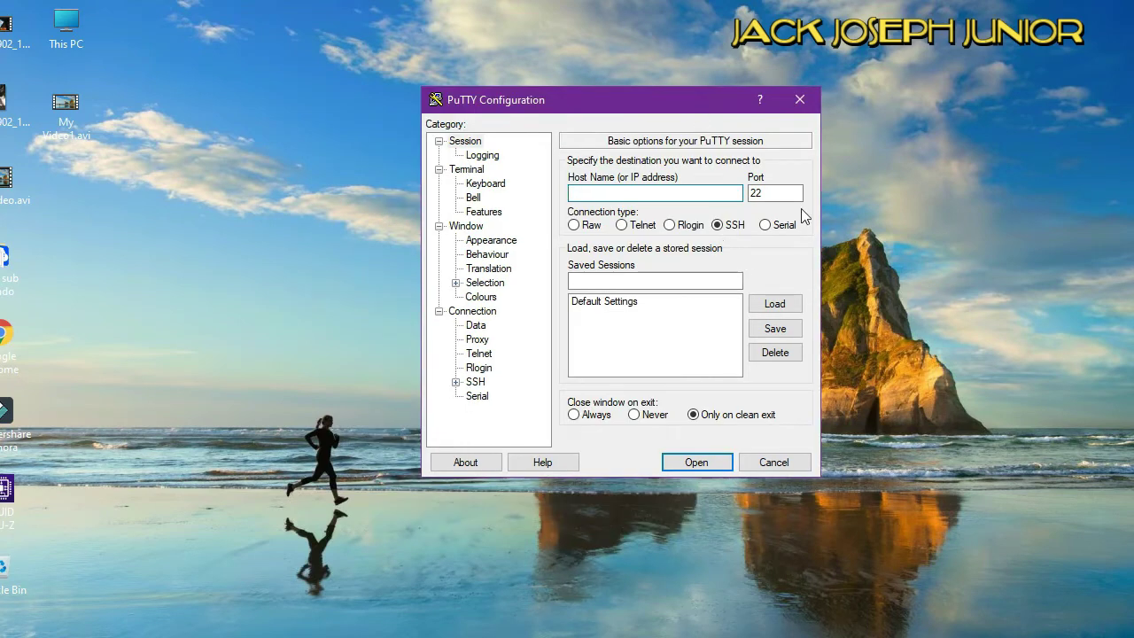
click(776, 227)
click(666, 190)
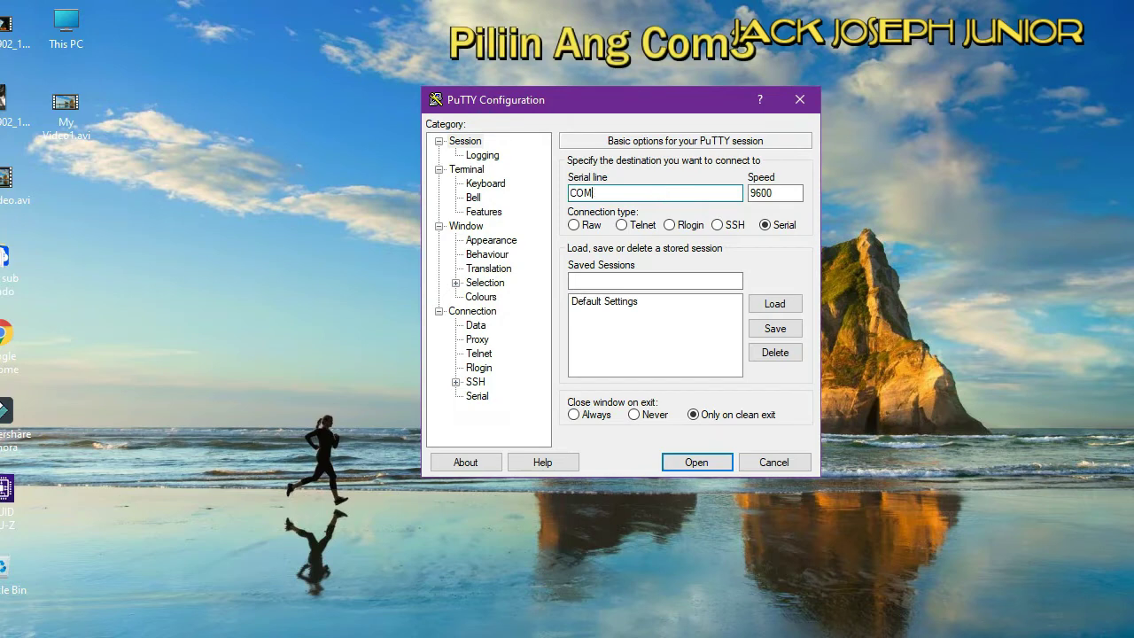
double_click(792, 191)
text(11520)
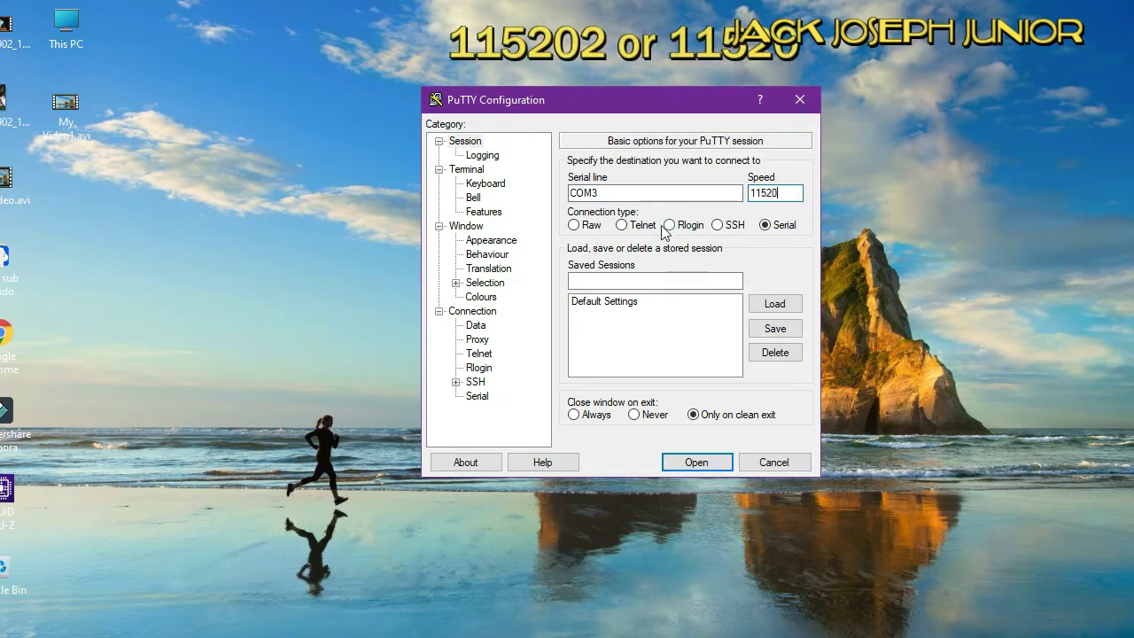
- Turn on implicit LF in every CR and force local echo, then start the session
click(469, 169)
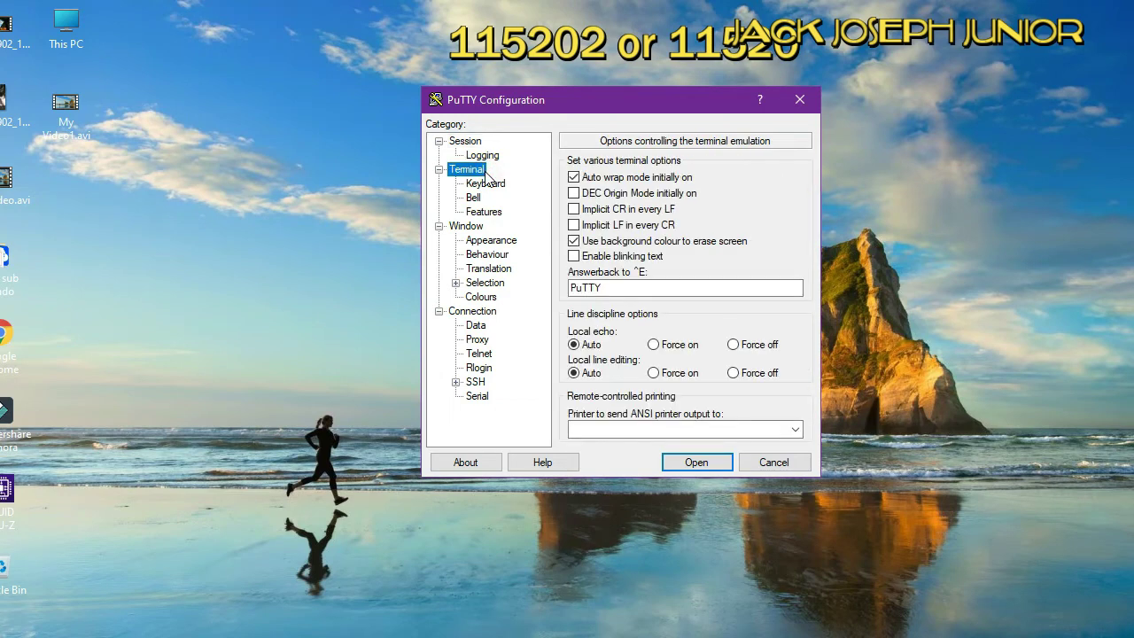
click(575, 225)
click(657, 346)
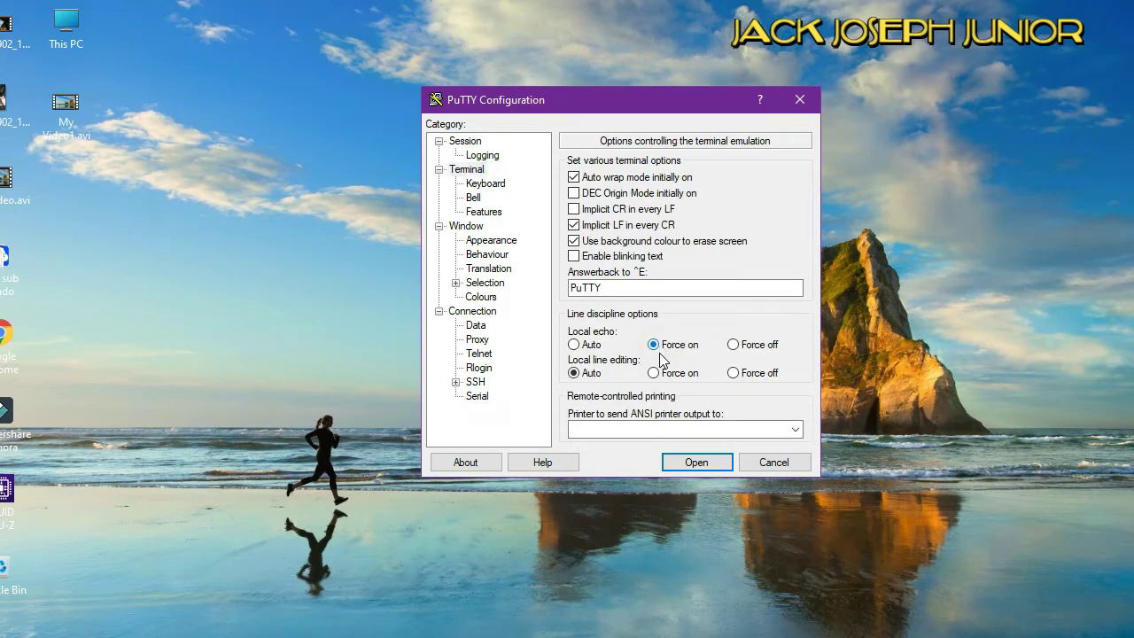
click(685, 464)
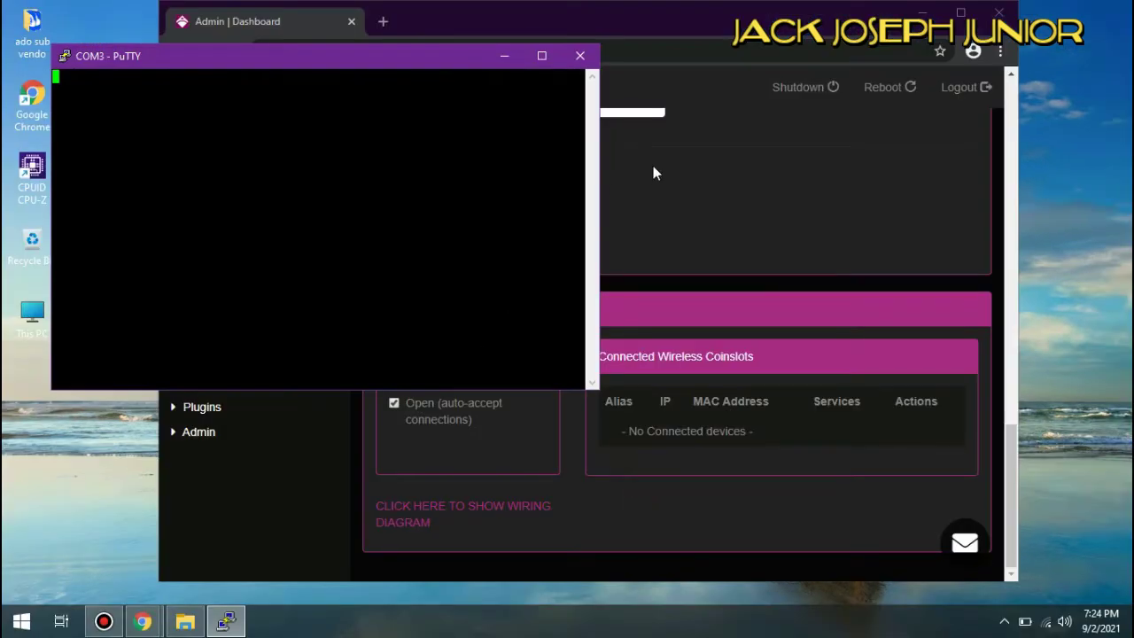
- Move the COM3 PuTTY terminal aside and reload the Payment Portals page with F5
click(748, 19)
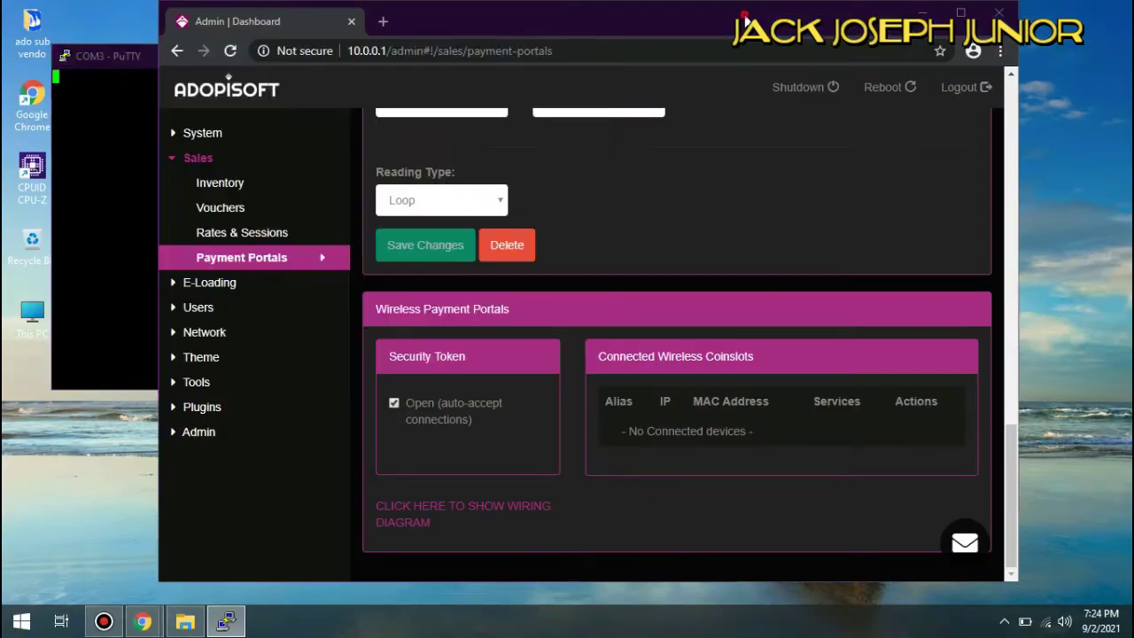
click(663, 48)
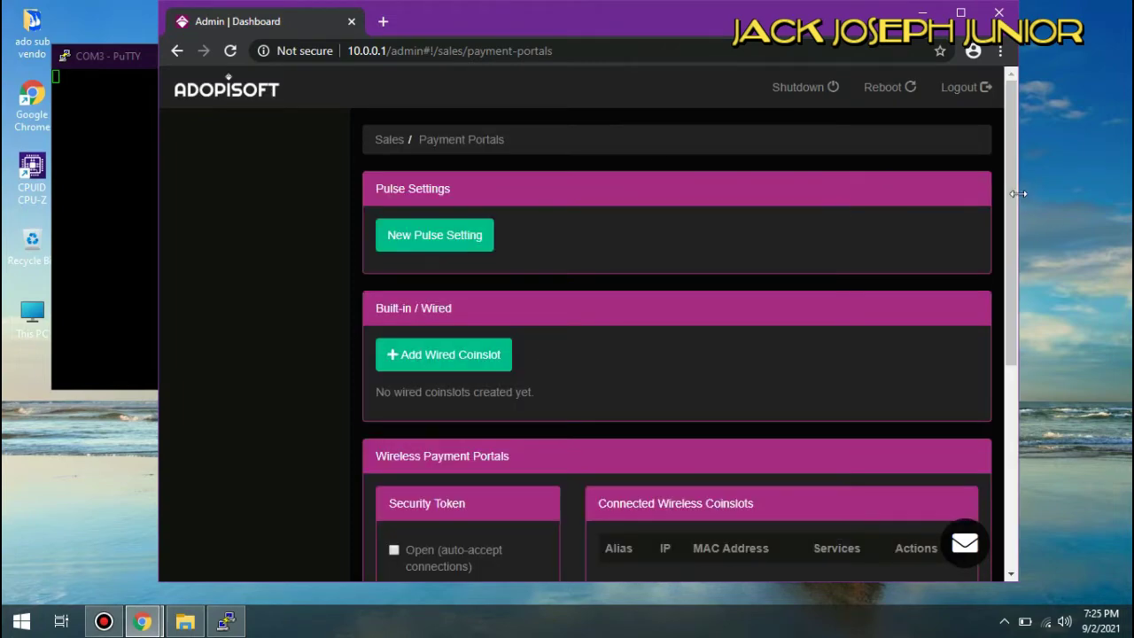
drag(1006, 186, 1022, 544)
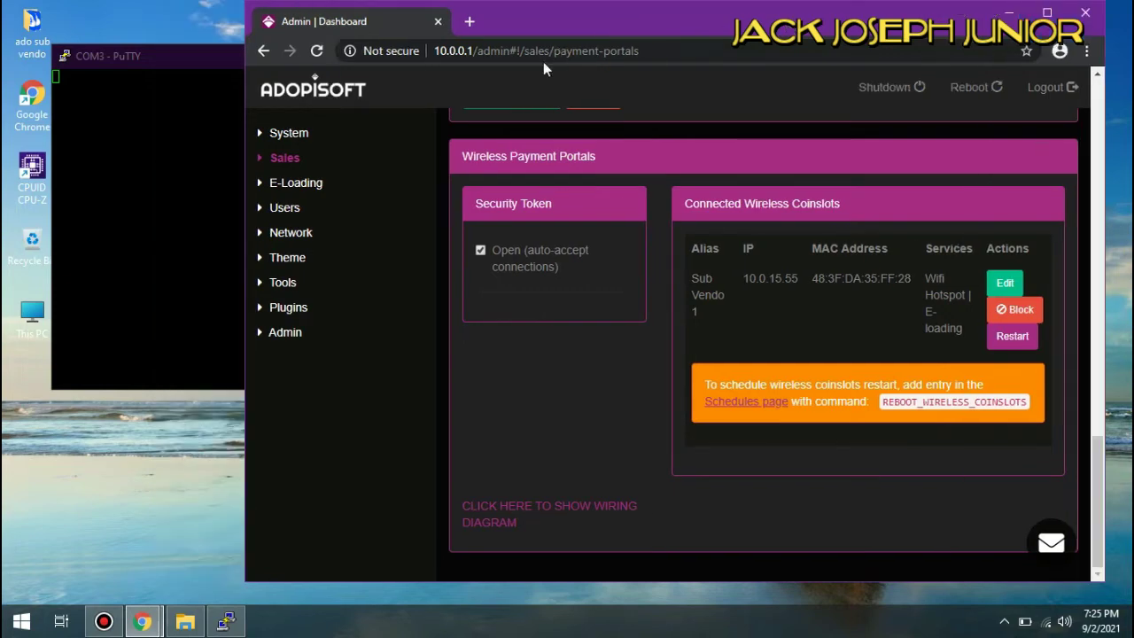
drag(199, 56, 258, 24)
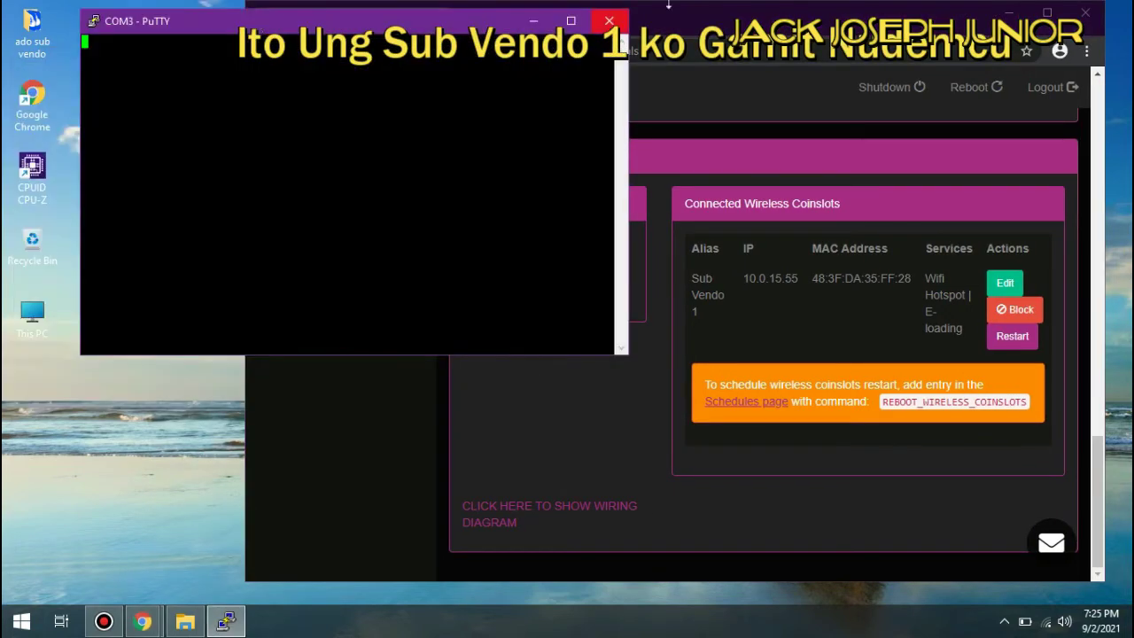
key(alt+Tab)
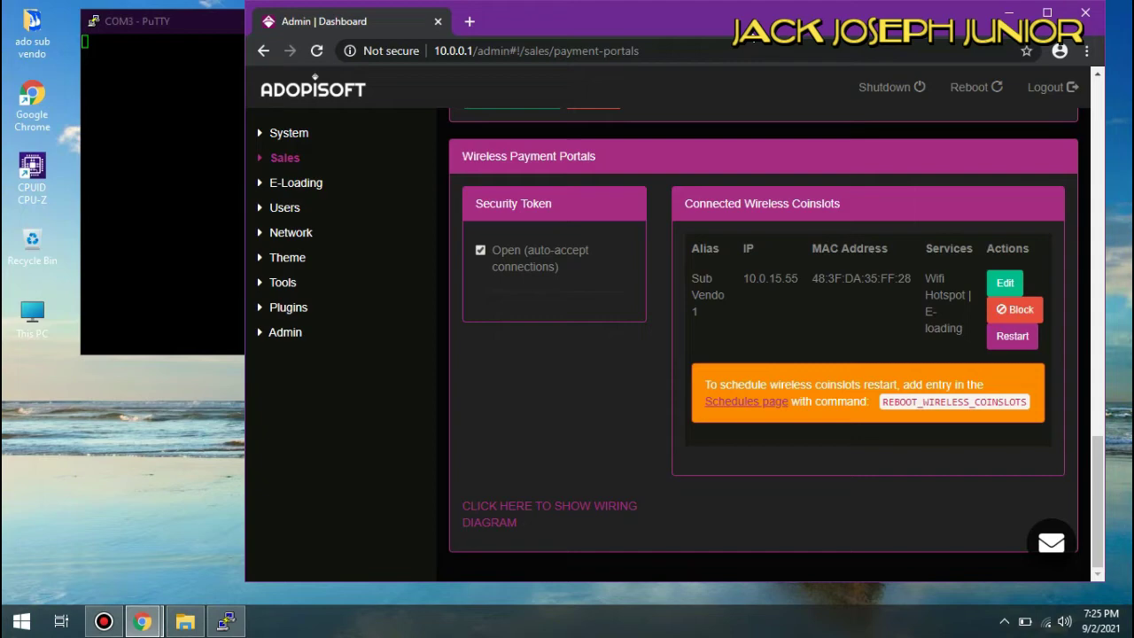
key(F5)
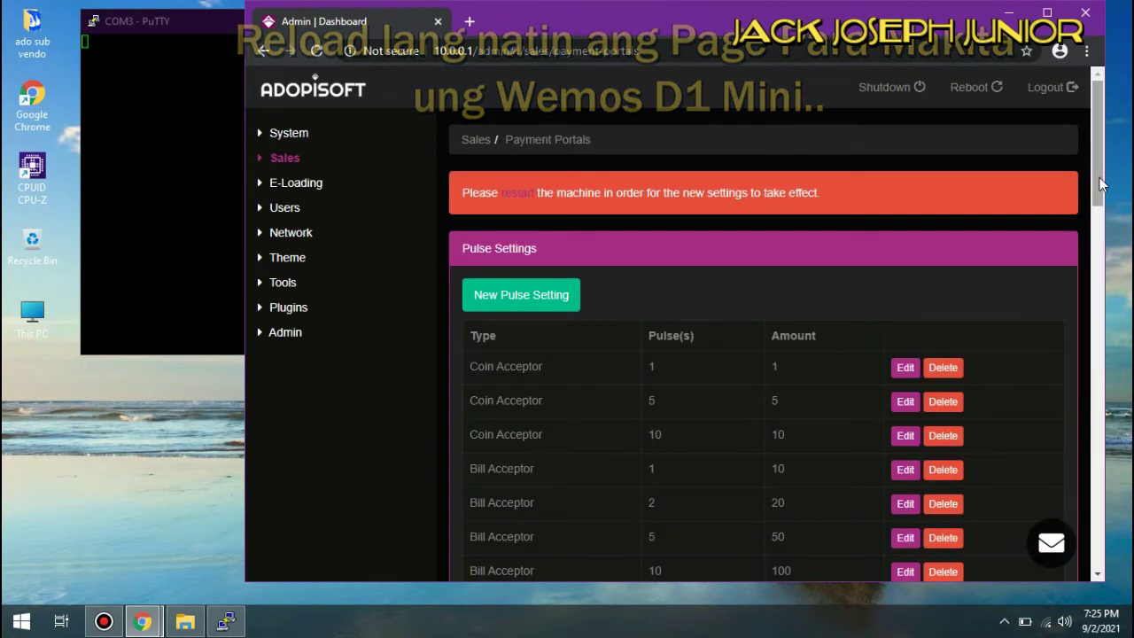
- Replace the Wireless Portal coinslot's alias with 'Sub Vendo 2' and update it
drag(1096, 186, 1117, 549)
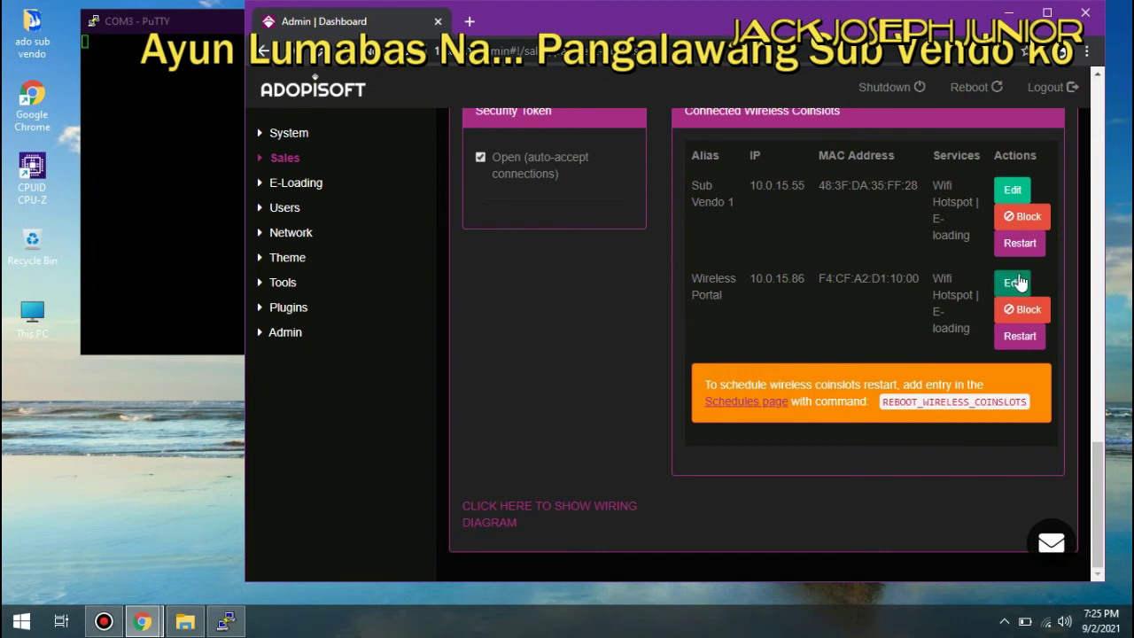
click(1017, 281)
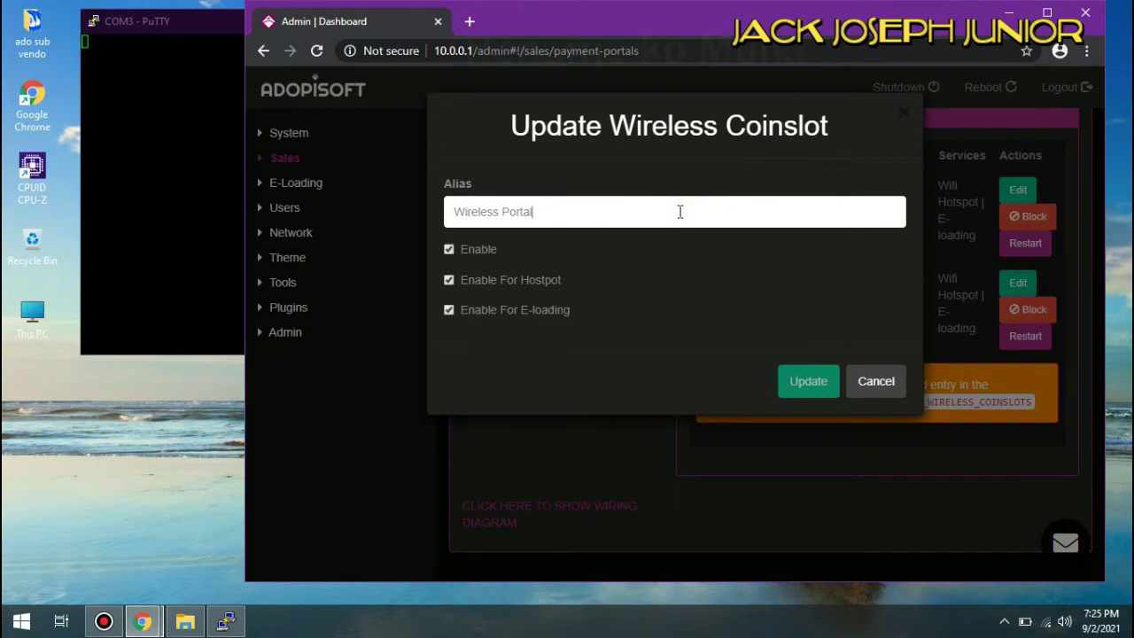
key(BackSpace)
key(BackSpace)
key(BackSpace)
key(BackSpace)
key(BackSpace)
key(BackSpace)
key(BackSpace)
key(BackSpace)
key(BackSpace)
key(BackSpace)
key(BackSpace)
key(BackSpace)
key(BackSpace)
key(BackSpace)
key(BackSpace)
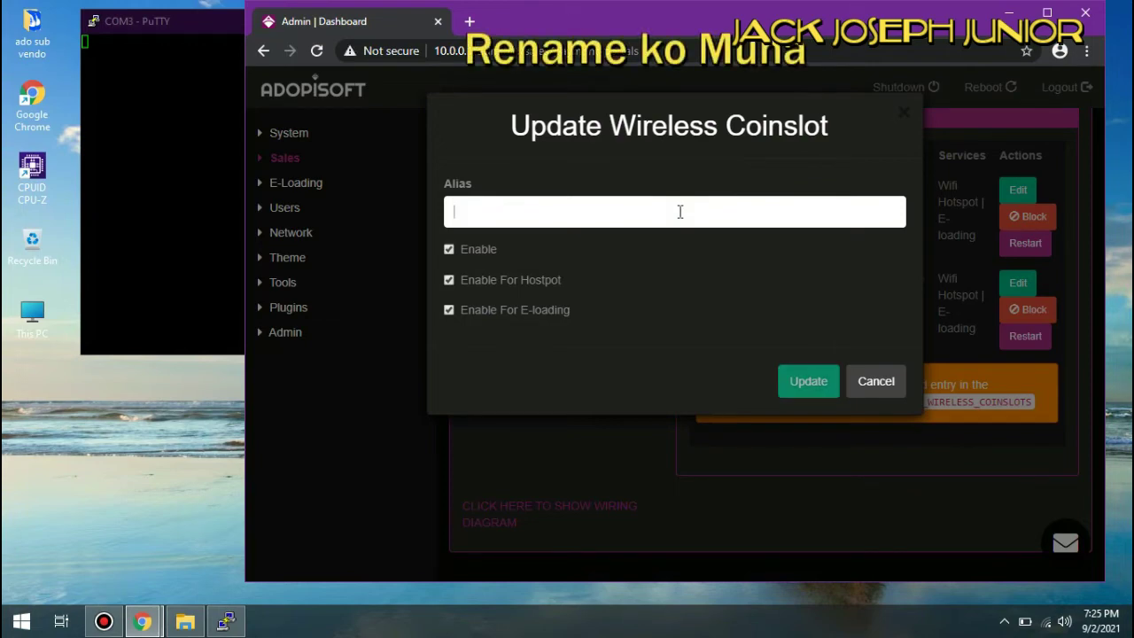
text(Su)
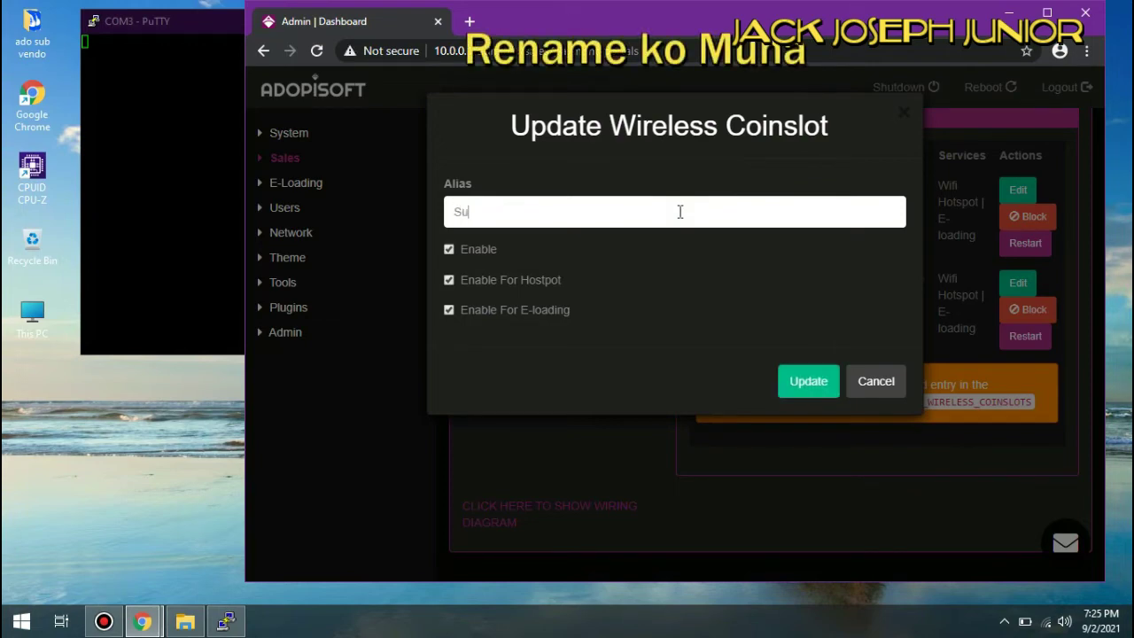
text(bVendo2)
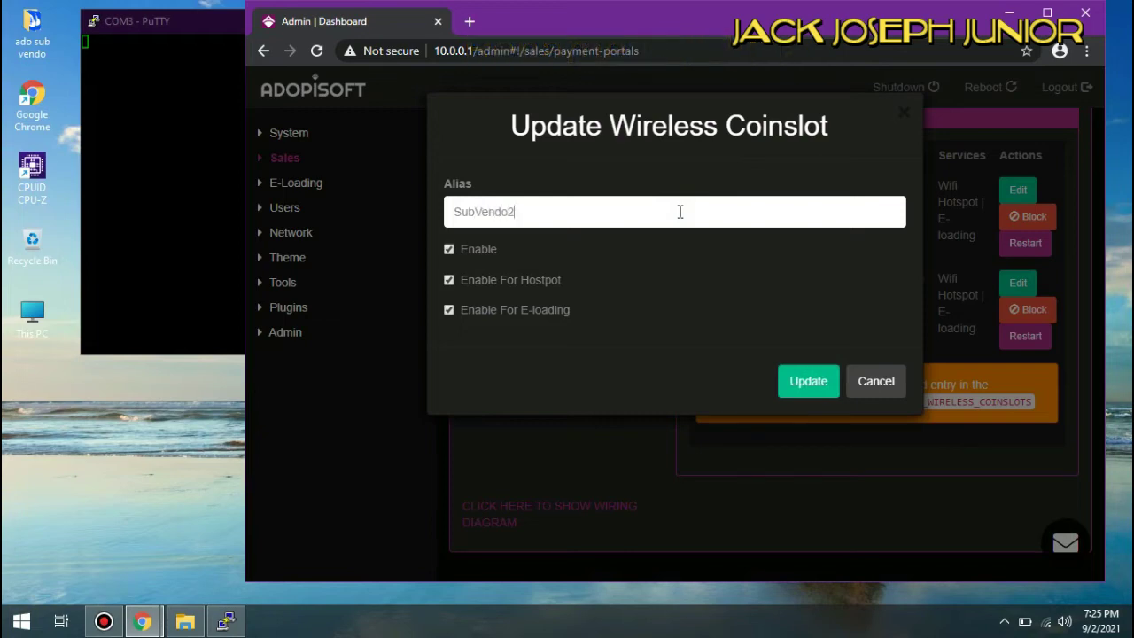
click(518, 220)
click(477, 211)
click(513, 210)
key(BackSpace)
click(806, 386)
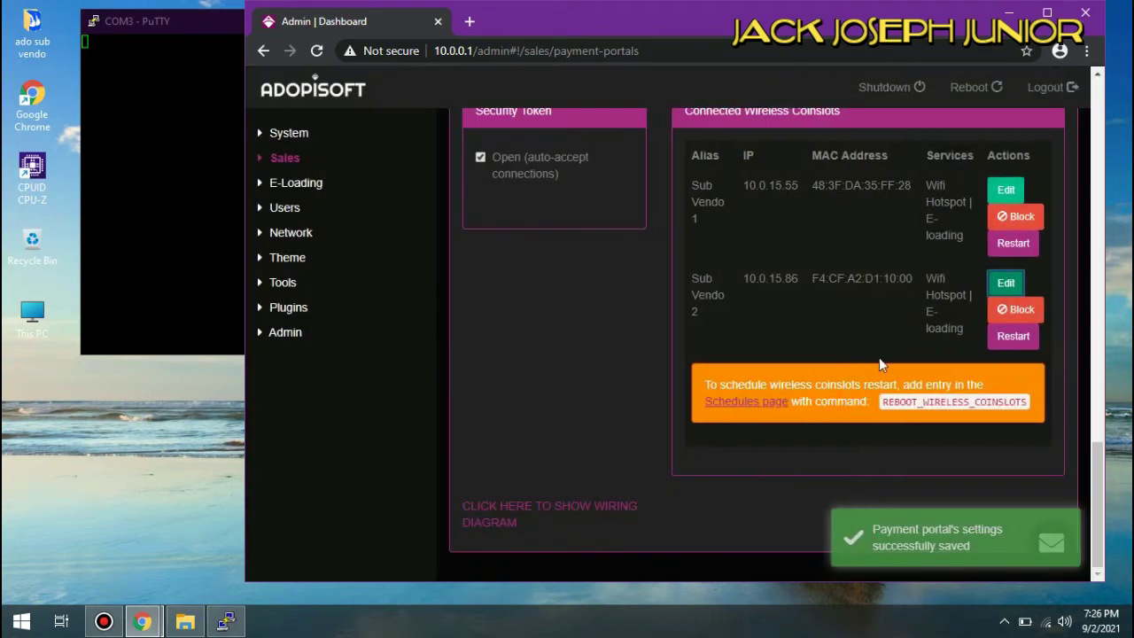
- Turn off auto-accept for new coinslots and load the captive portal at 10.0.0.1
click(480, 157)
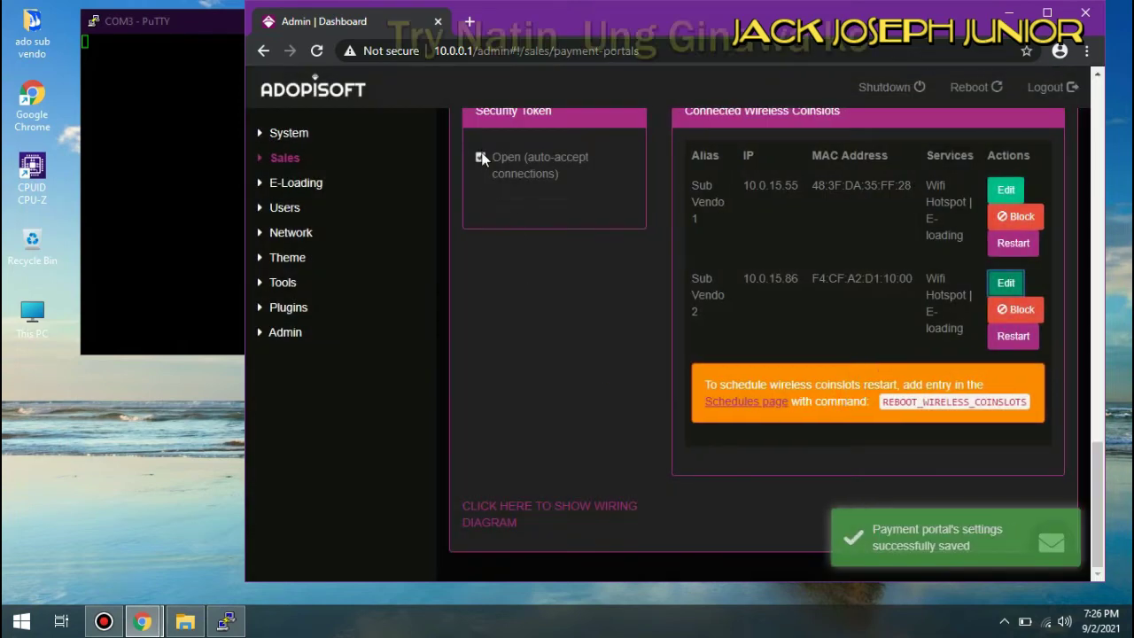
click(590, 52)
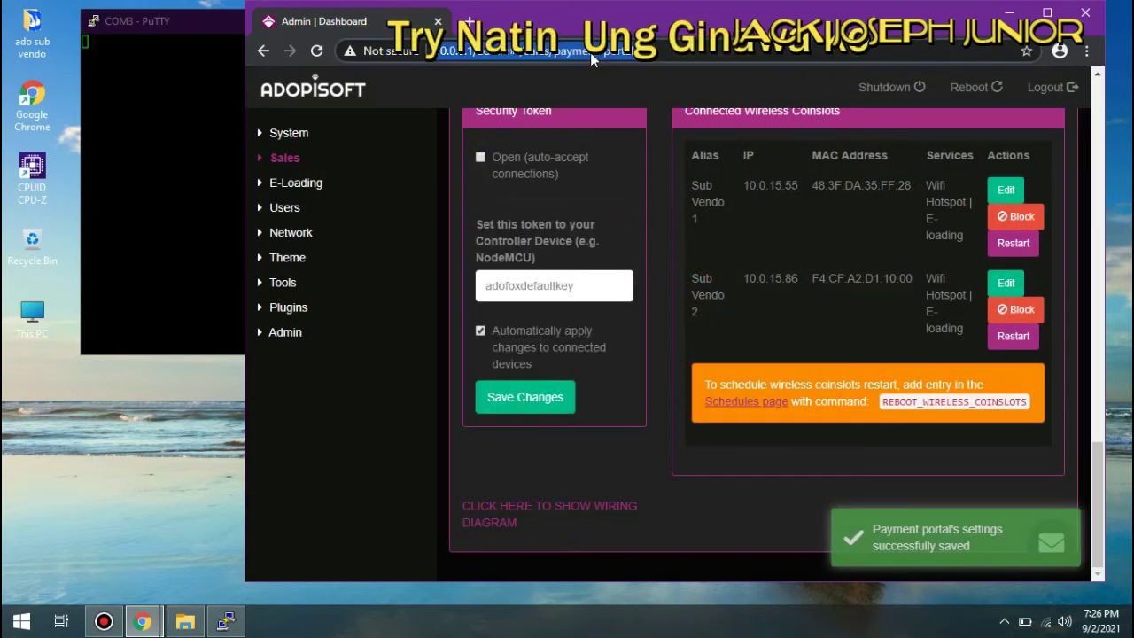
text(10.0.0.1)
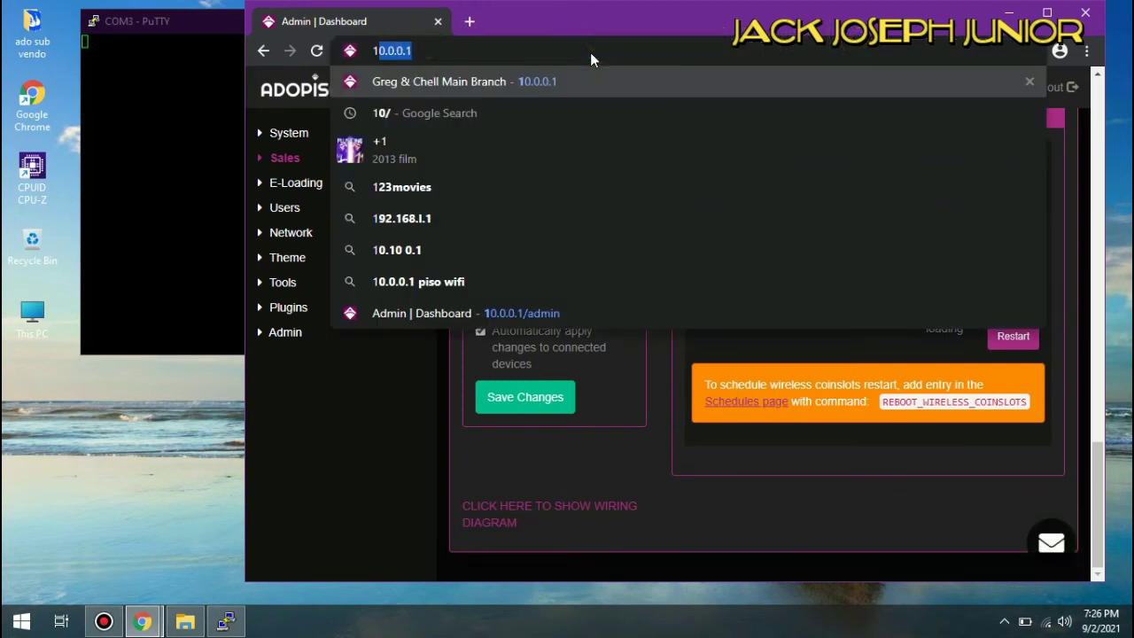
key(Return)
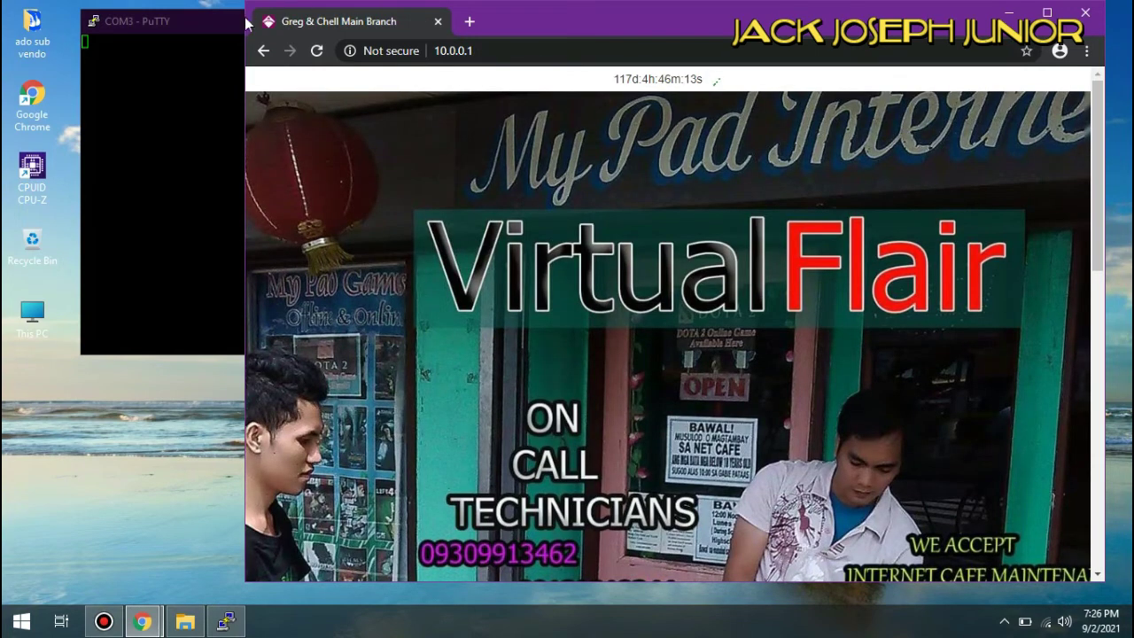
- Close the PuTTY serial terminal session
click(223, 26)
click(608, 21)
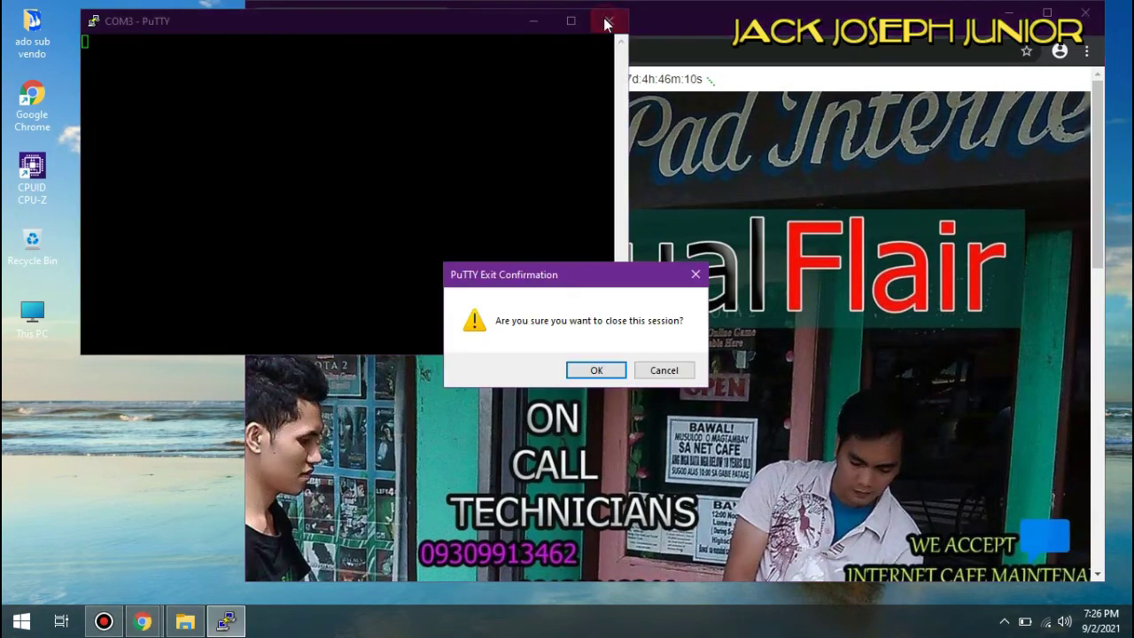
click(588, 371)
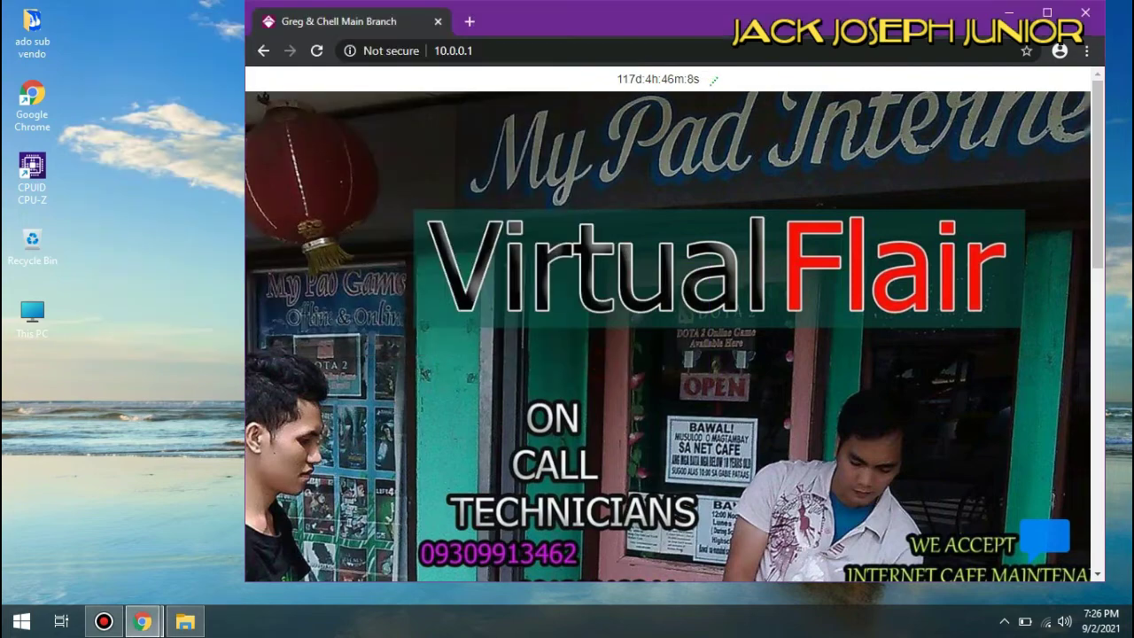
- Choose Buy WiFi, select Sub Vendo 2 to reach its coin screen, then cancel
drag(1099, 171, 1107, 422)
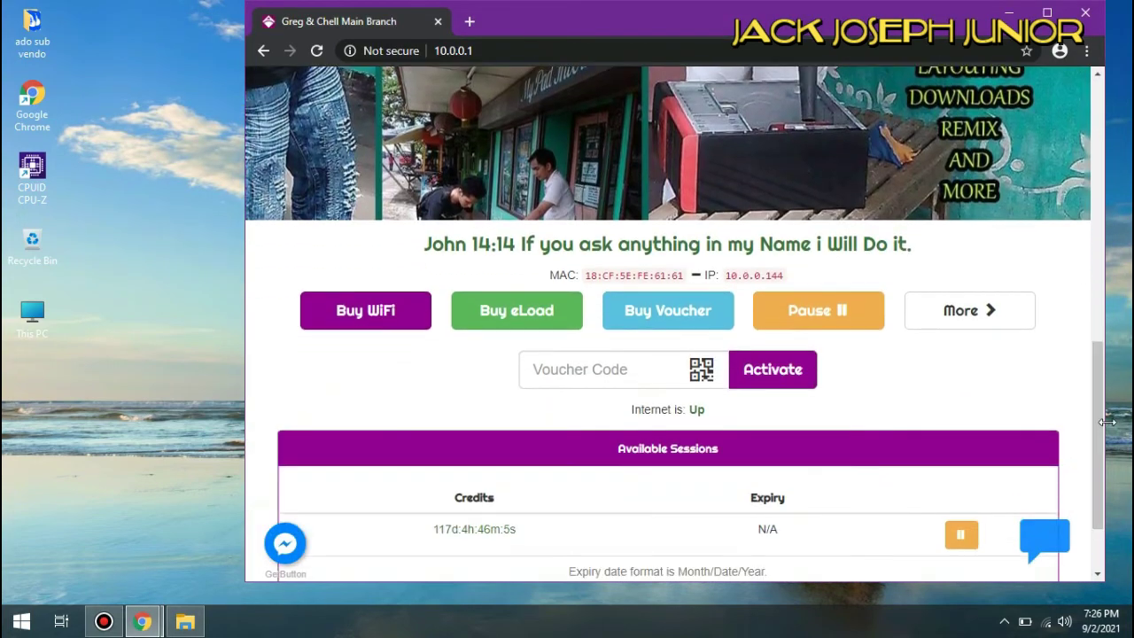
click(372, 313)
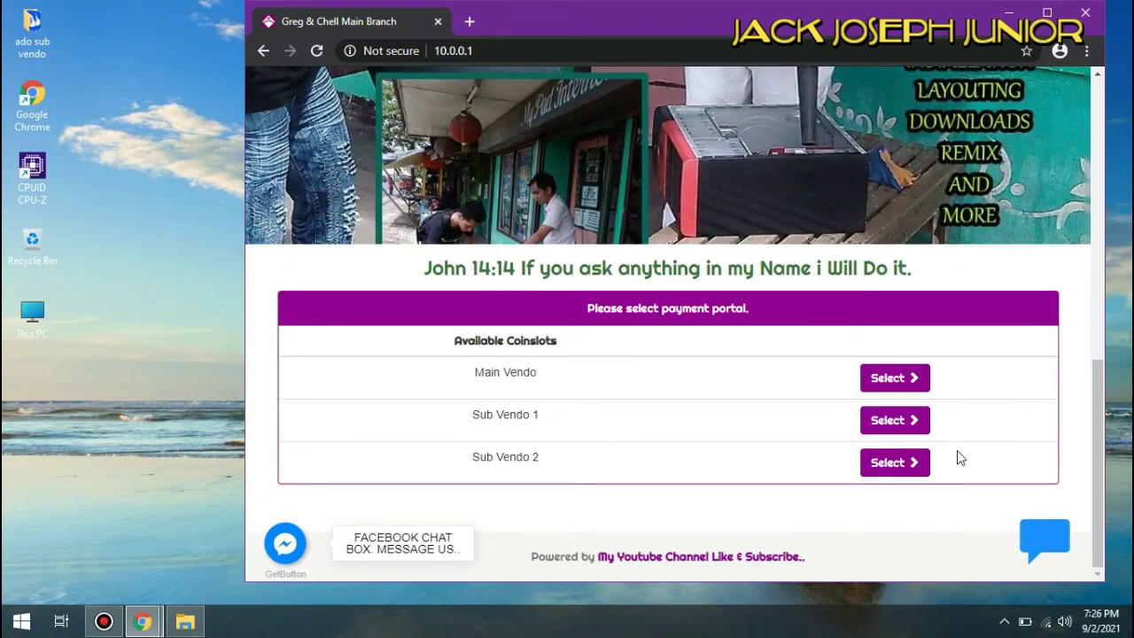
click(897, 467)
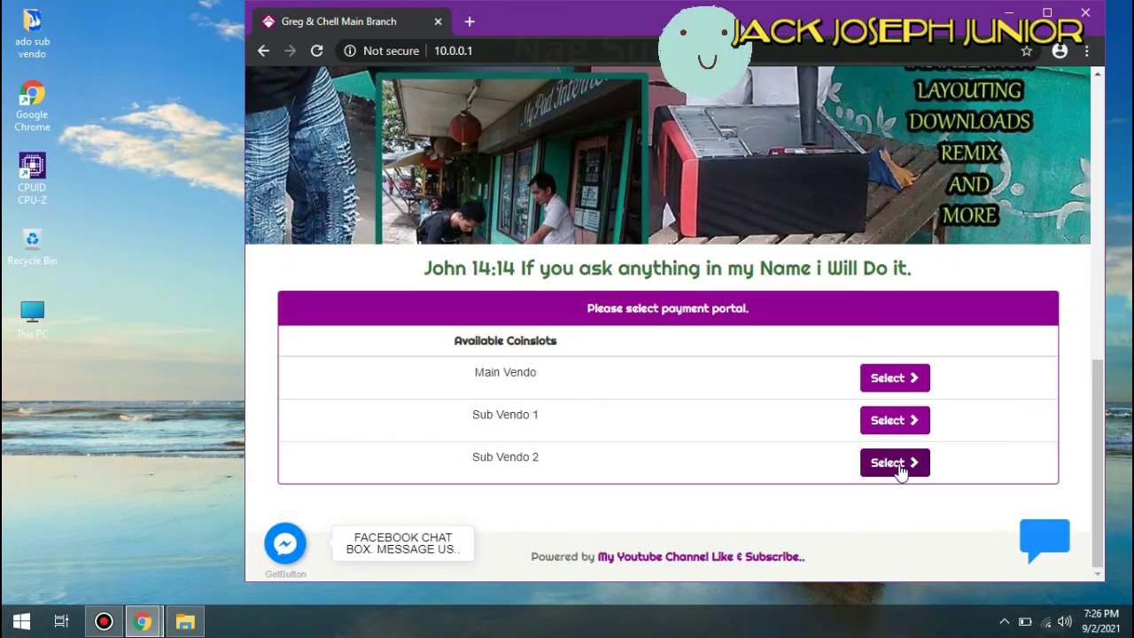
click(898, 464)
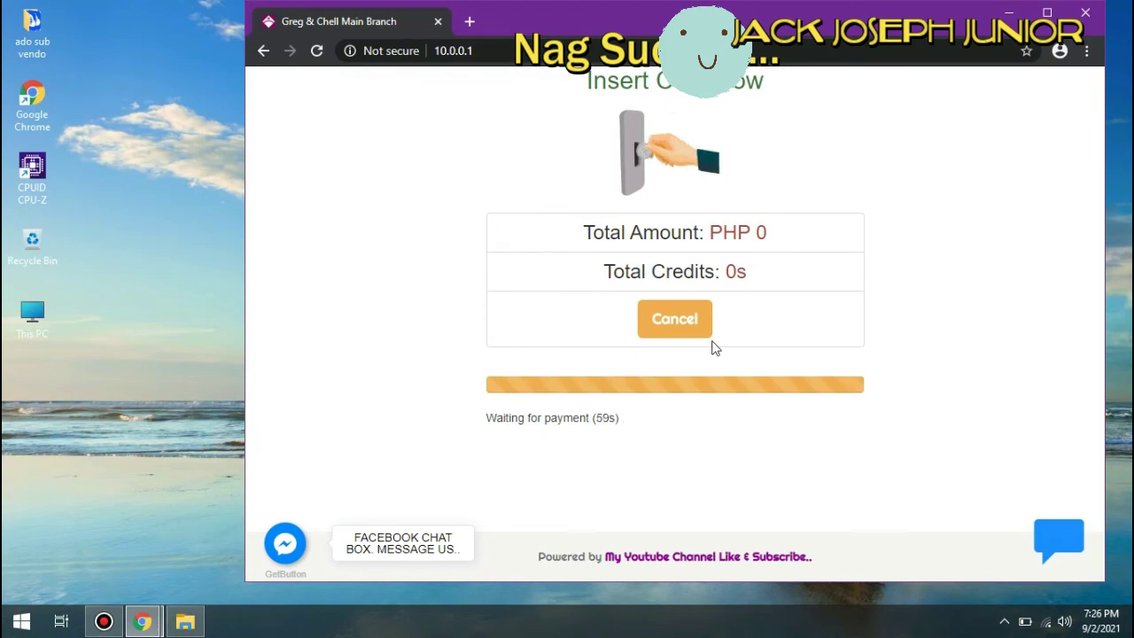
click(683, 321)
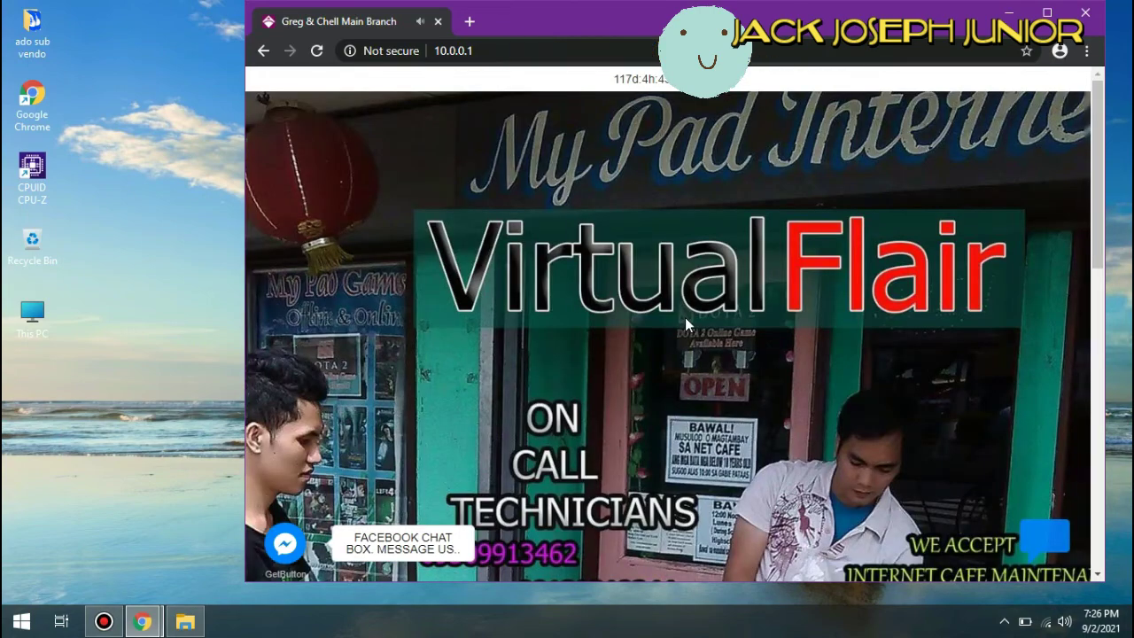